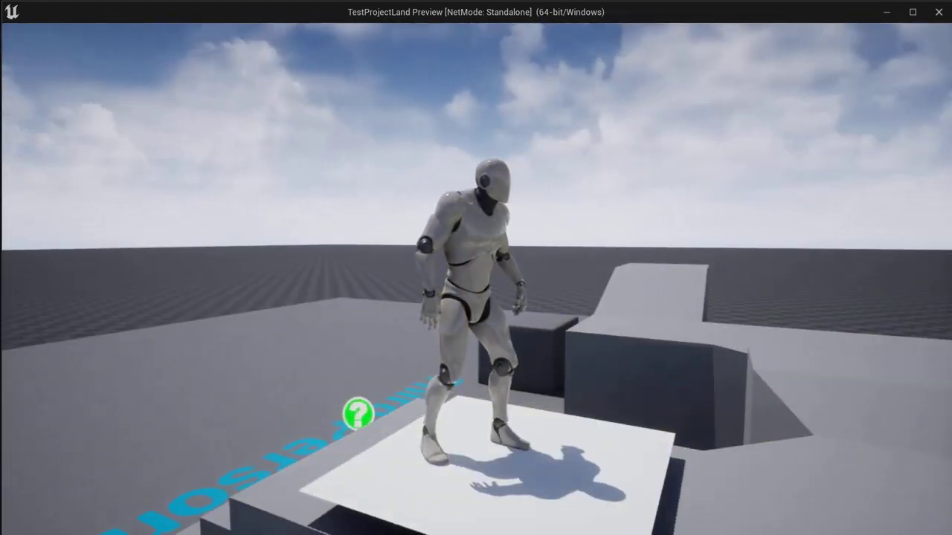
Step: Stop the standalone game preview with Esc to get back to the level editor
key("Escape")
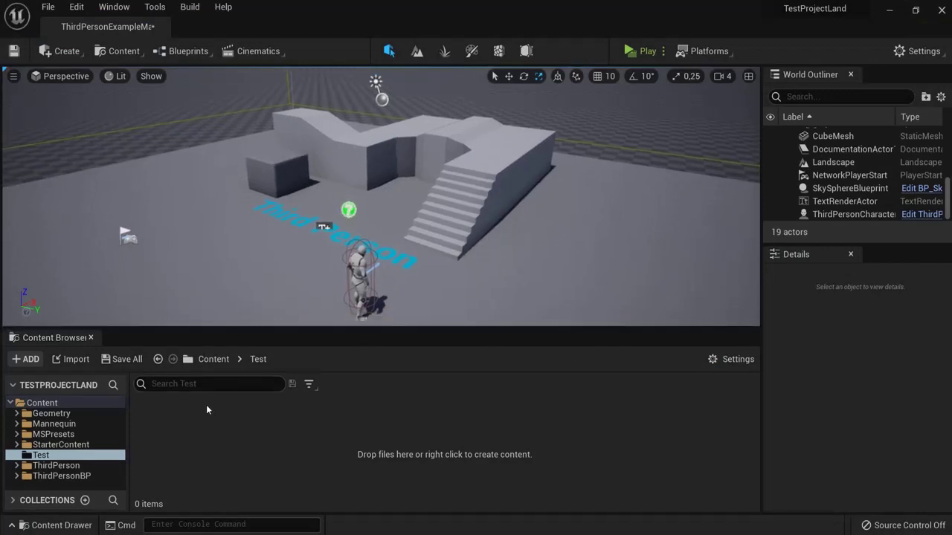
Step: Create an Actor-based Blueprint class named 'switch' in the Test folder and open it
right_click(260, 435)
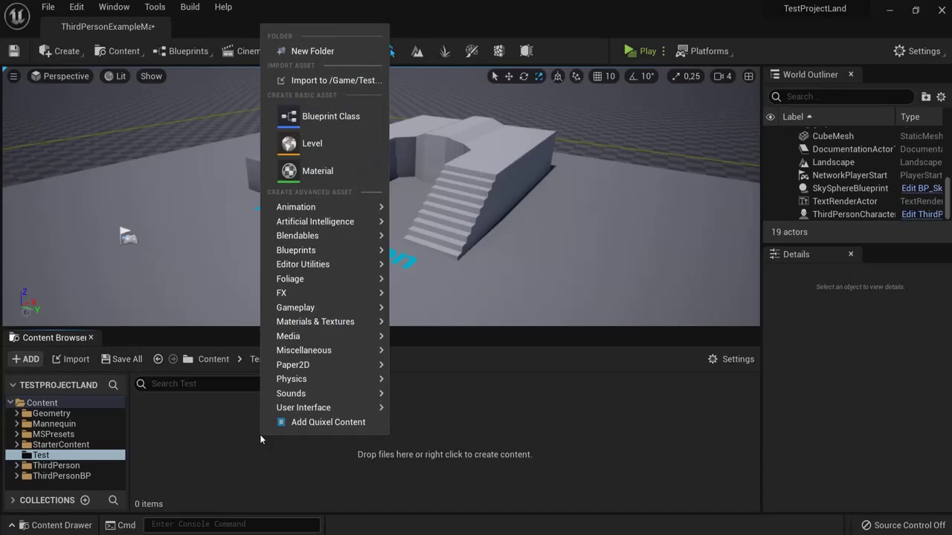
left_click(328, 121)
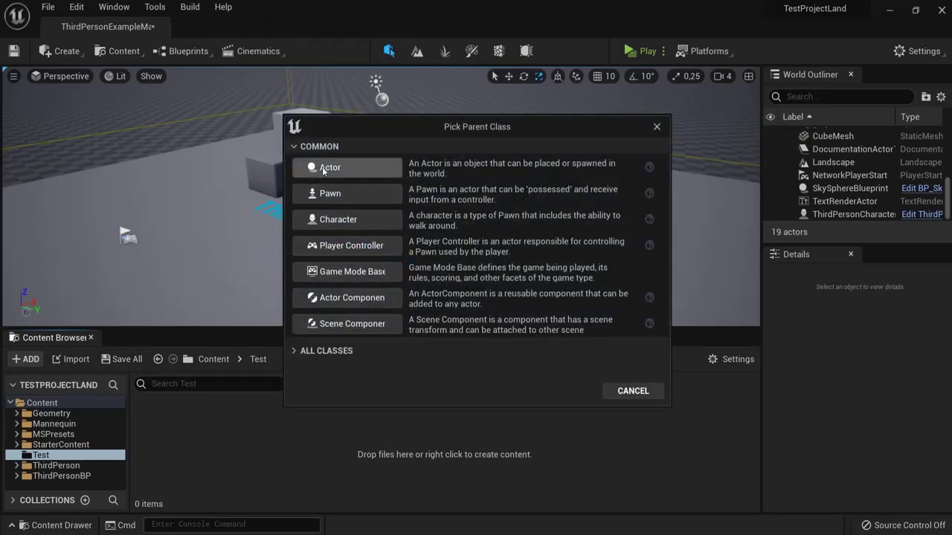
left_click(322, 168)
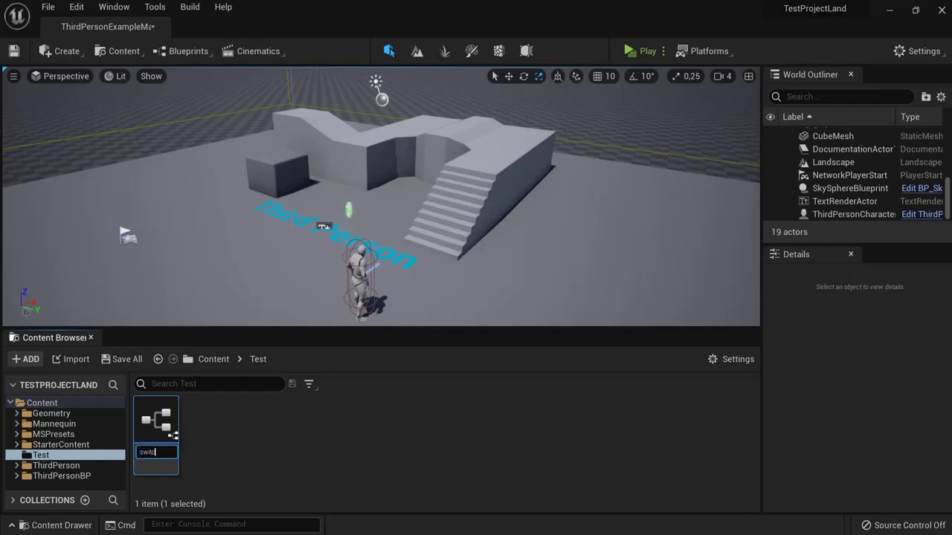
double_click(152, 444)
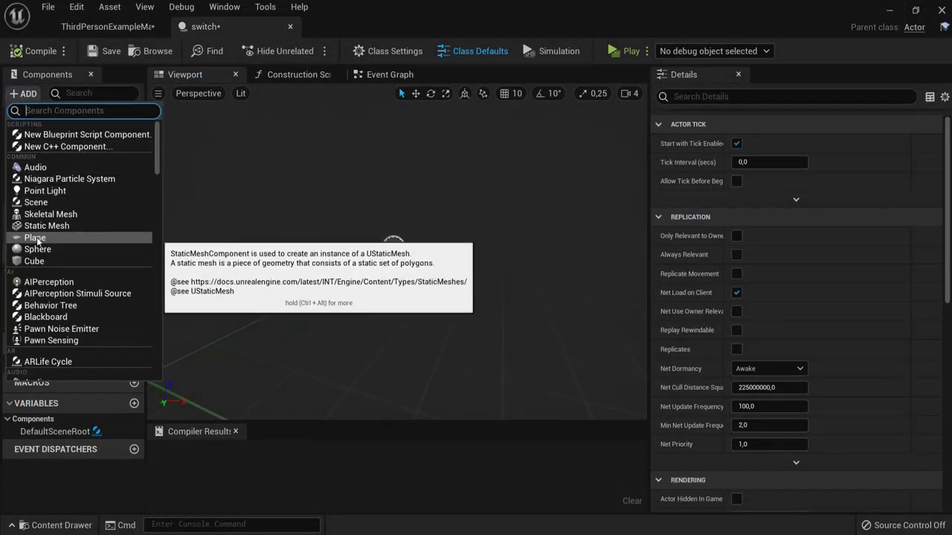
Step: Add a Plane component to the switch Blueprint and scale it uniformly to about 1.77
left_click(35, 238)
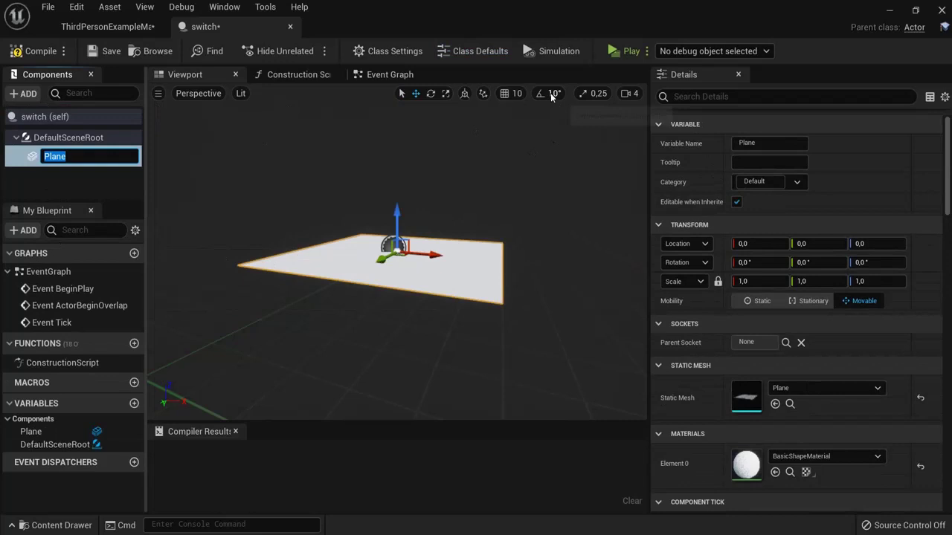
left_click(446, 97)
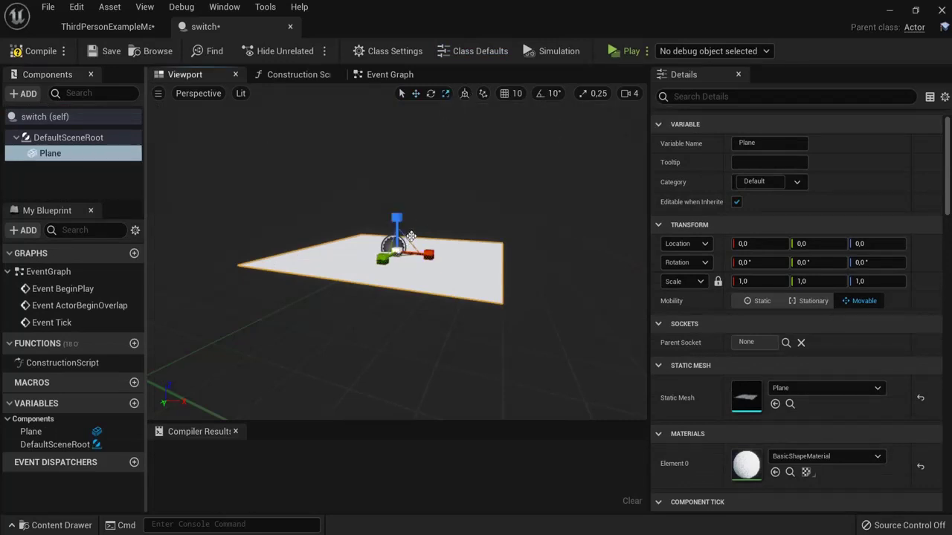
mouse_move(398, 253)
left_mouse_down()
mouse_move(439, 224)
mouse_move(458, 285)
mouse_move(472, 273)
left_mouse_up()
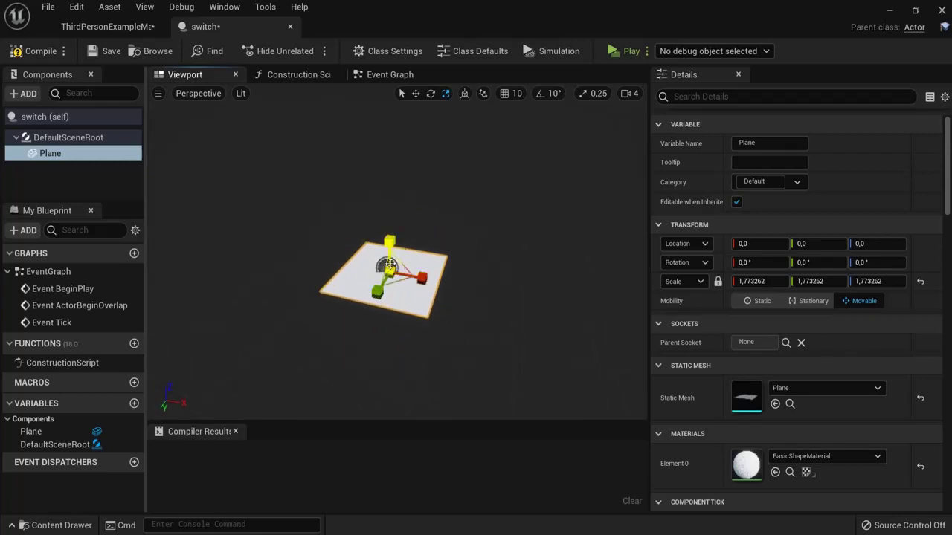
Step: Add a Box Collision under the plane, scale it to about 1.43 and raise it above the plane
left_click(23, 93)
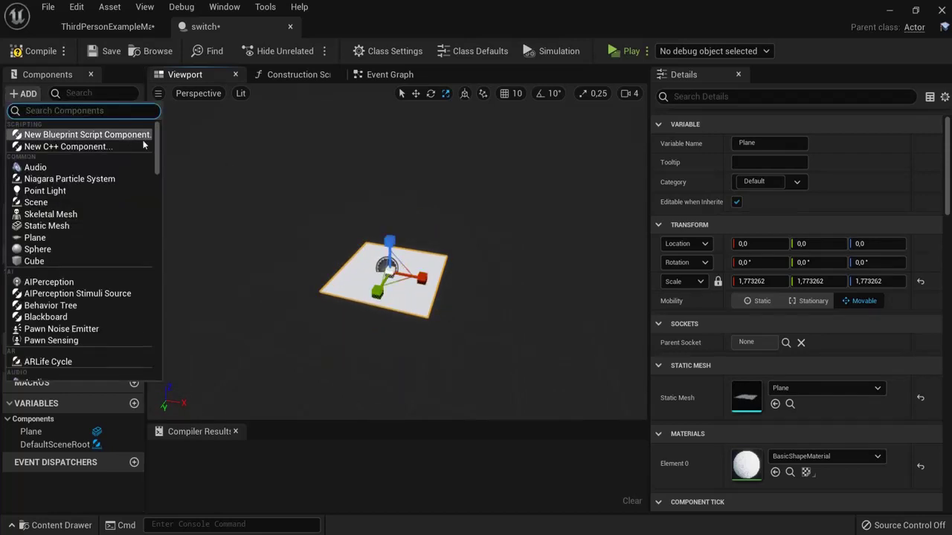
type("box")
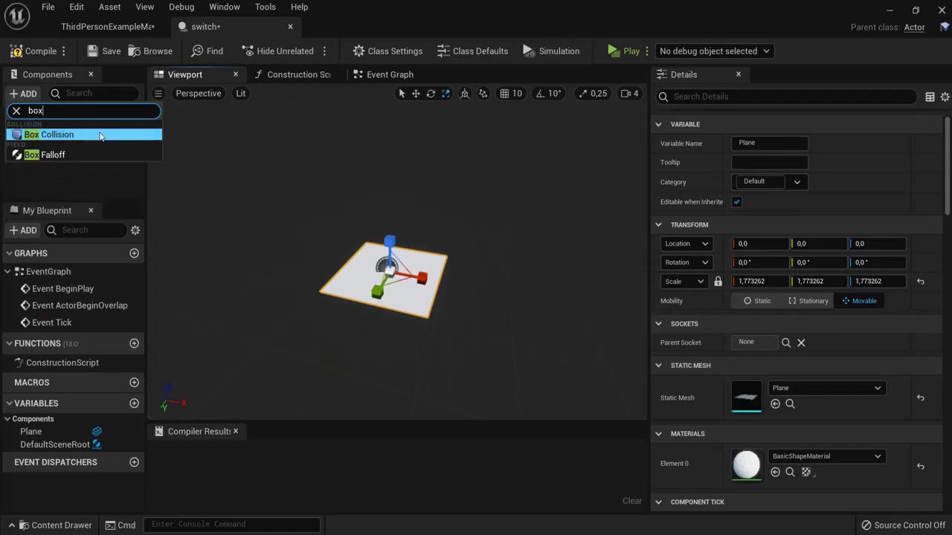
left_click(144, 138)
left_click_drag(388, 266, 459, 203)
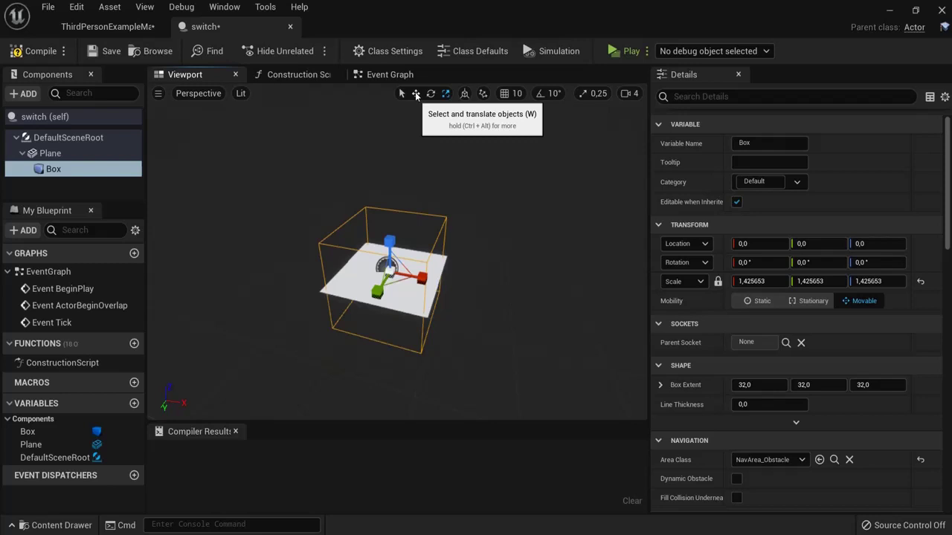
left_click(416, 92)
left_click_drag(389, 237, 393, 197)
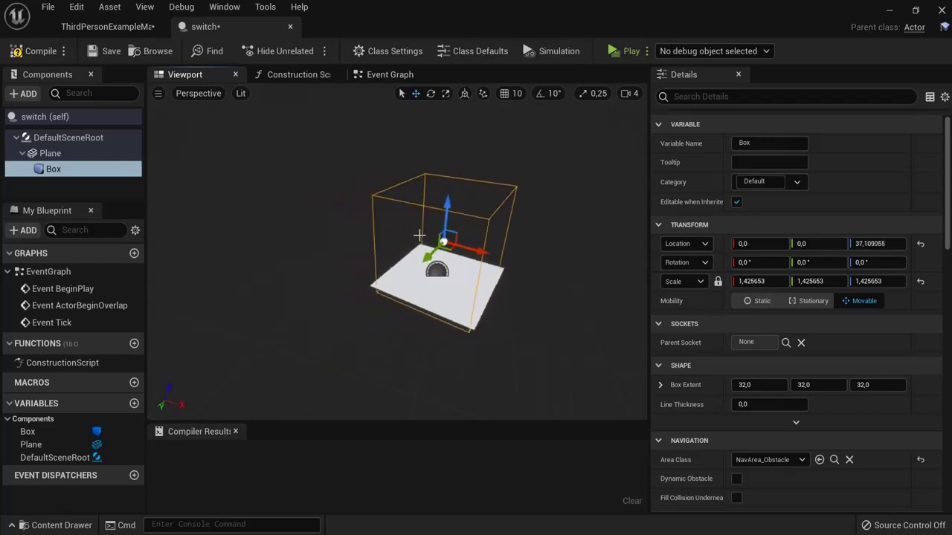
mouse_move(238, 212)
left_mouse_down()
mouse_move(212, 208)
mouse_move(327, 229)
left_mouse_up()
Step: Back in the ThirdPersonExampleMap level, place the switch actor at the top of the stairs
scroll(212, 207, "down", 5)
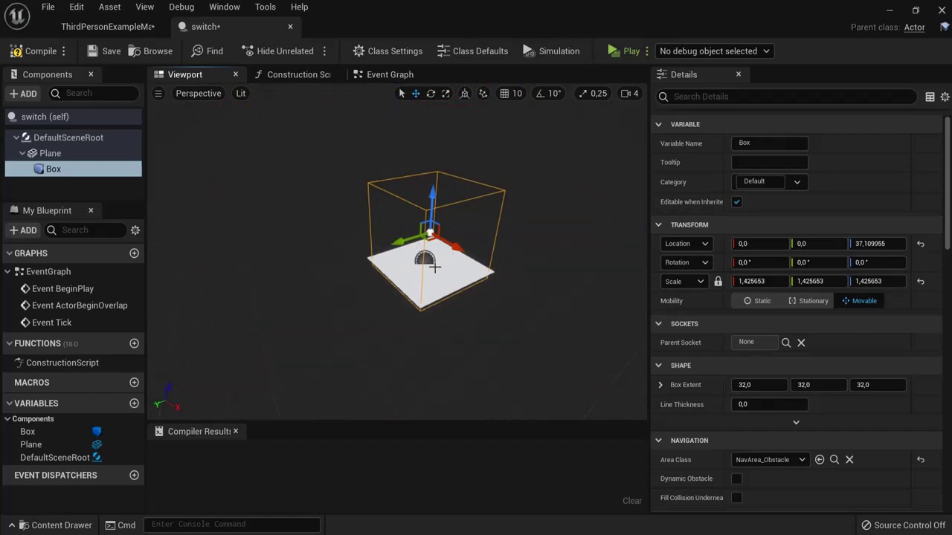
scroll(439, 270, "up", 2)
scroll(456, 257, "down", 2)
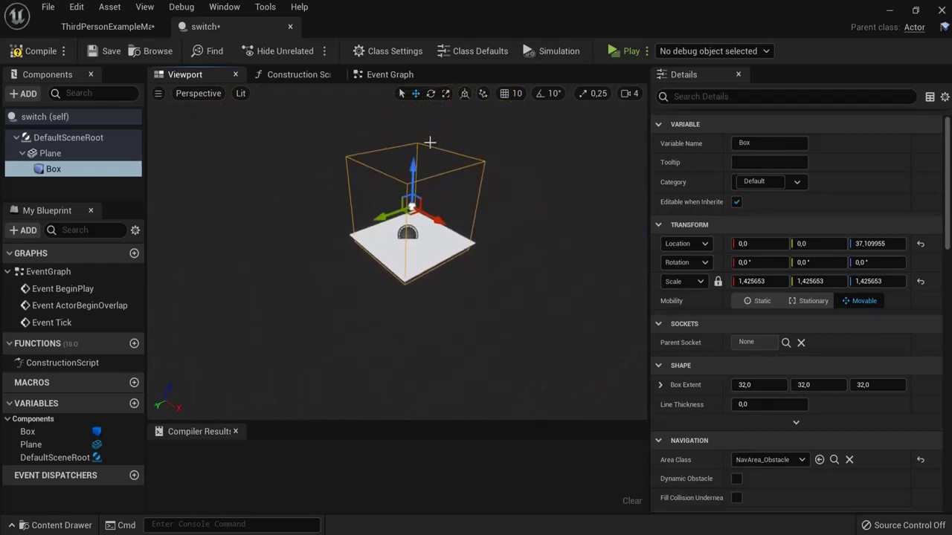
left_click(100, 29)
mouse_move(174, 431)
left_mouse_down()
mouse_move(374, 287)
mouse_move(478, 156)
mouse_move(487, 159)
left_mouse_up()
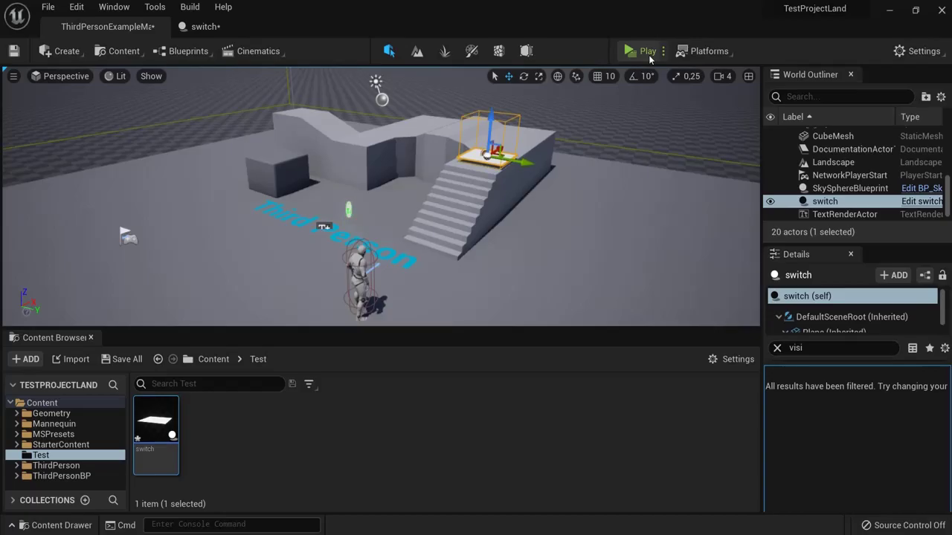
Step: Play-test the level, walking the character across the switch plate, then stop the preview
left_click(647, 51)
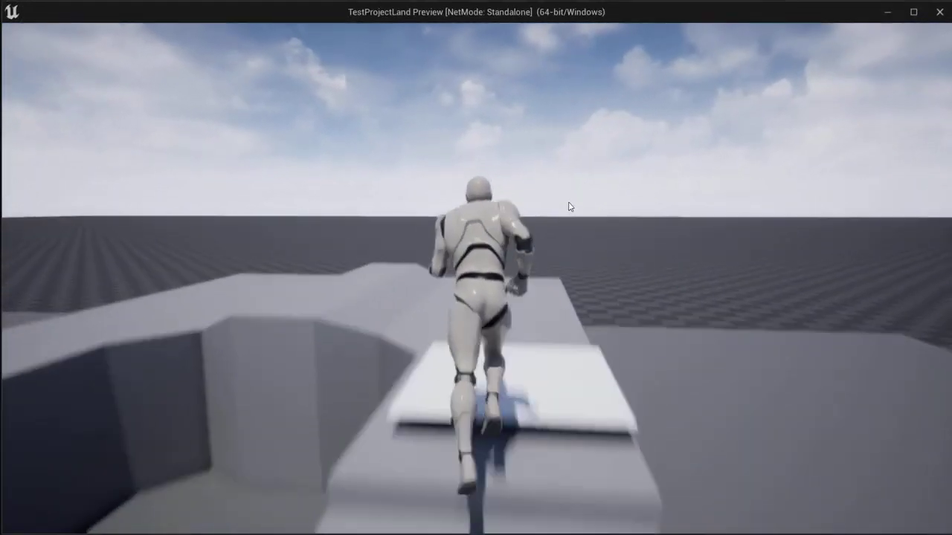
key("w")
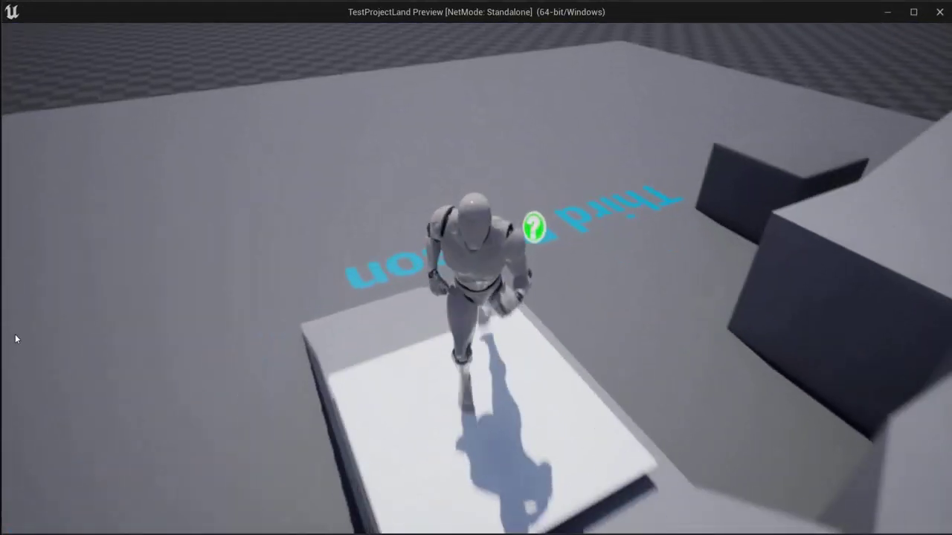
key("w")
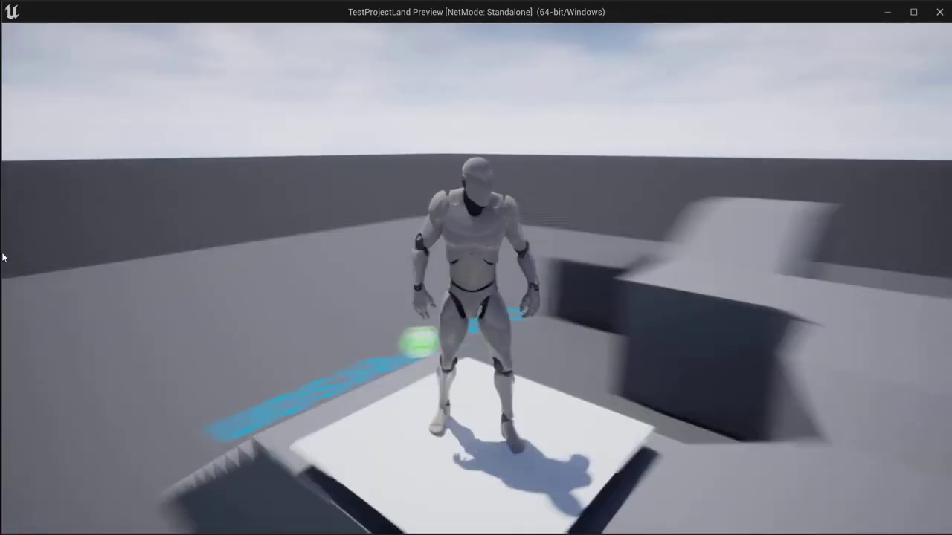
key("w")
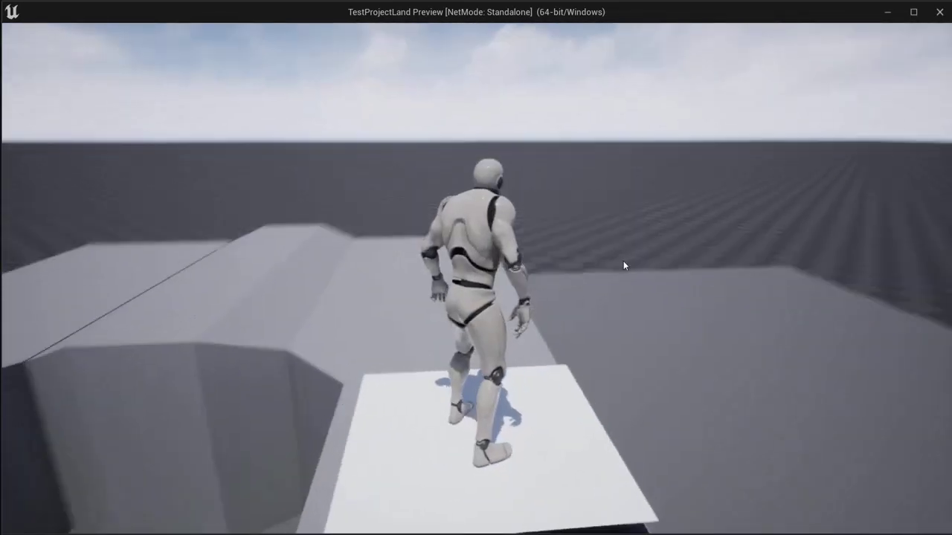
key("Escape")
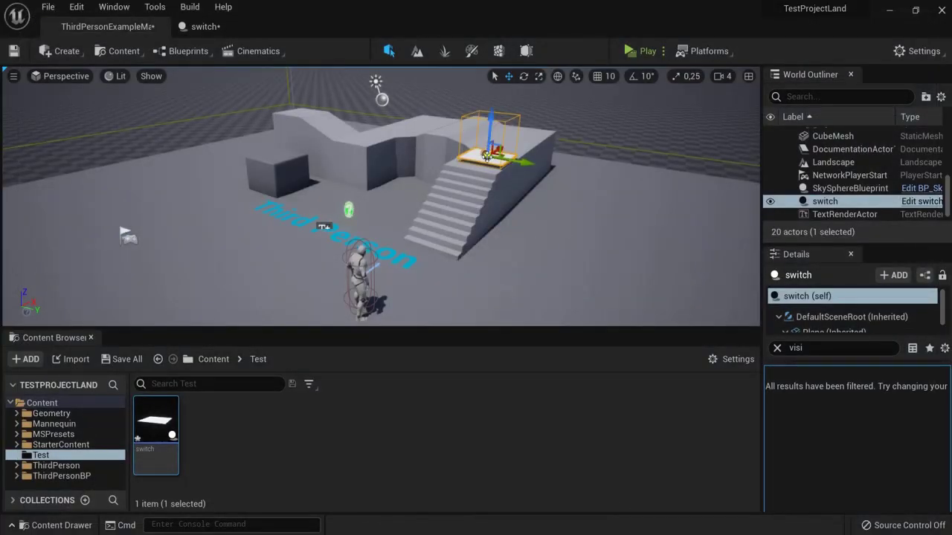
Step: In the switch Blueprint, select the Box and add its On Component Begin Overlap event
left_click(205, 28)
left_click(67, 172)
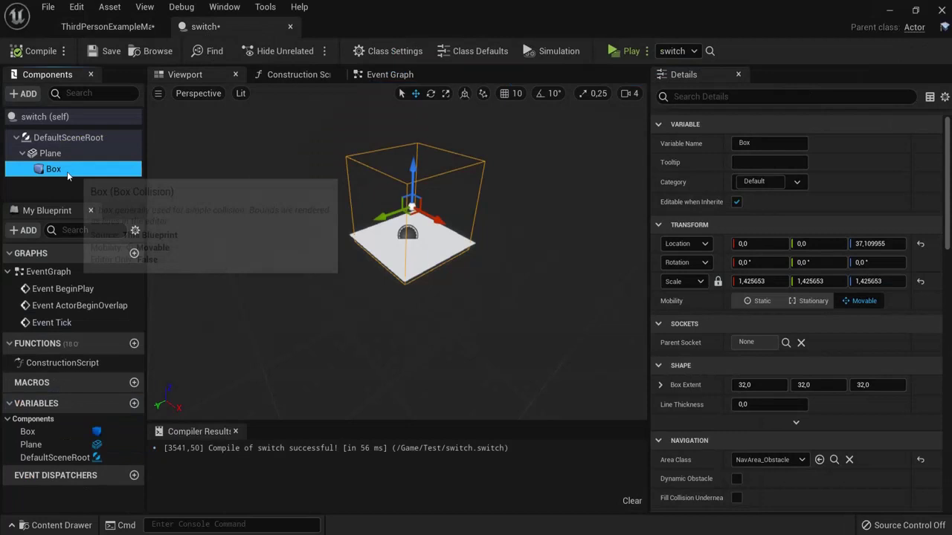
scroll(808, 379, "down", 2)
scroll(809, 378, "down", 3)
scroll(783, 380, "down", 3)
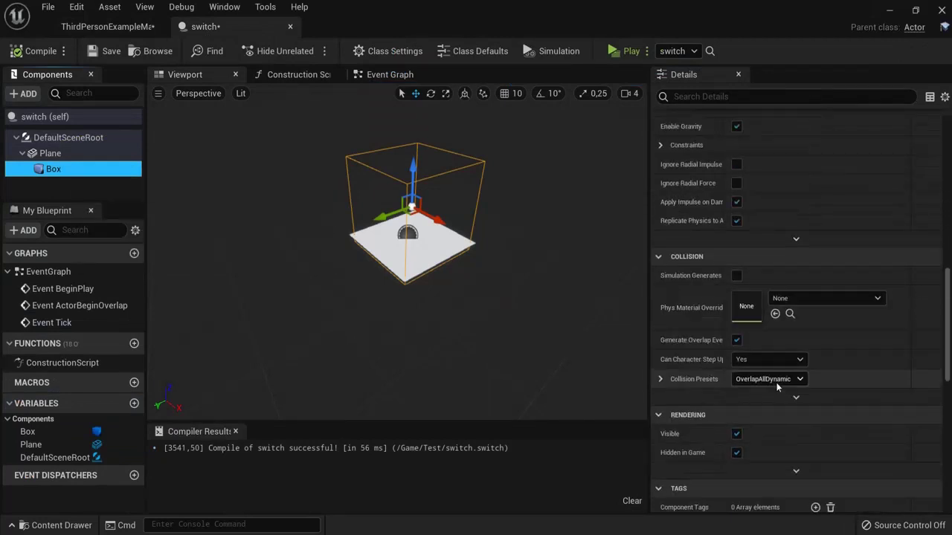
scroll(783, 380, "down", 3)
left_click(724, 340)
left_click_drag(725, 341, 781, 342)
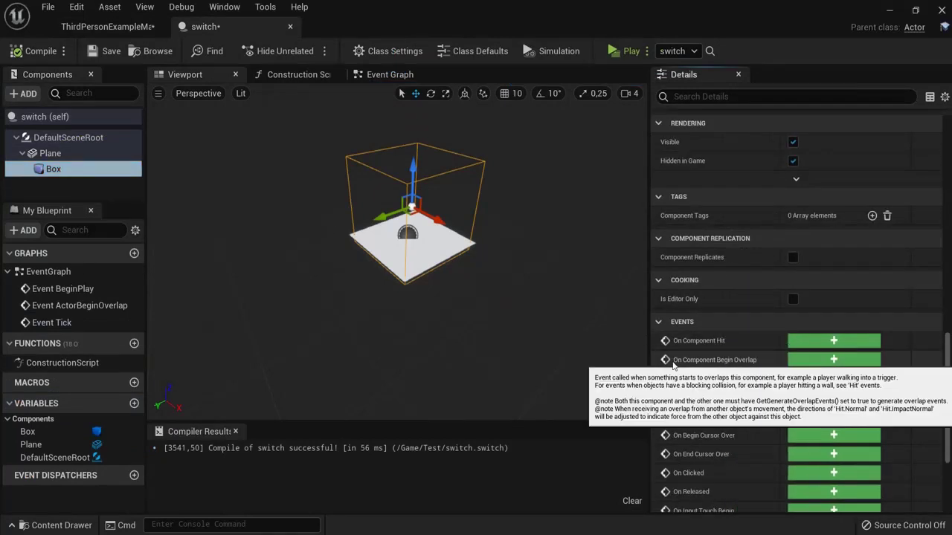
left_click(824, 360)
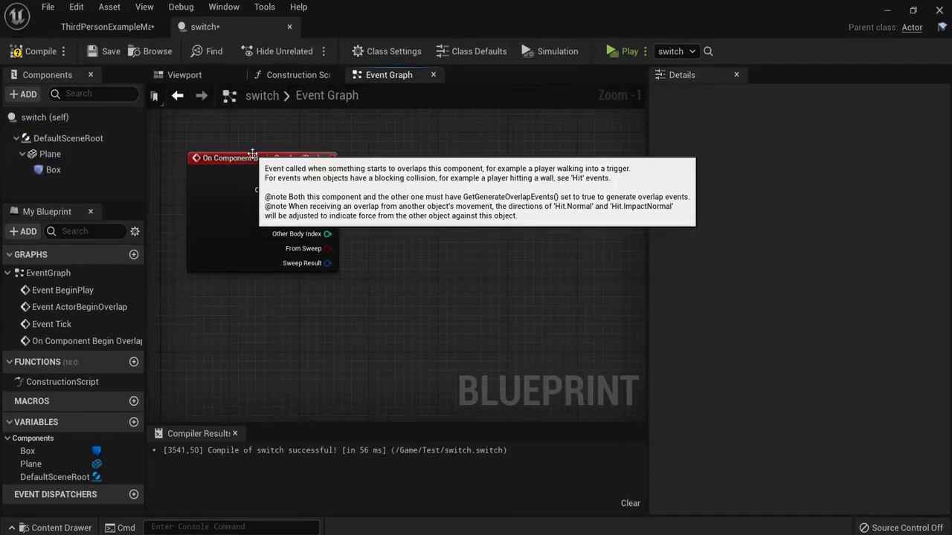
Step: Wire the begin-overlap event into a new Enable Input node
left_click_drag(328, 174, 531, 176)
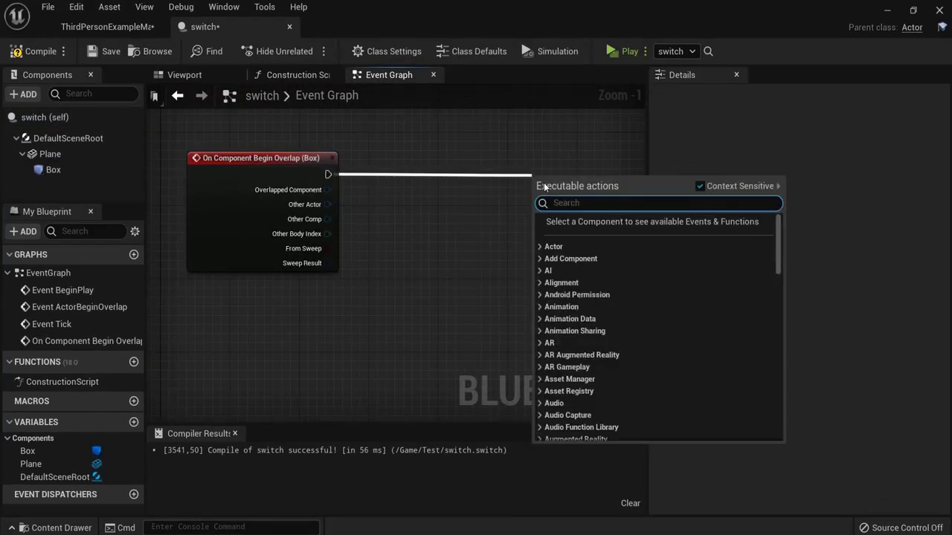
type("input")
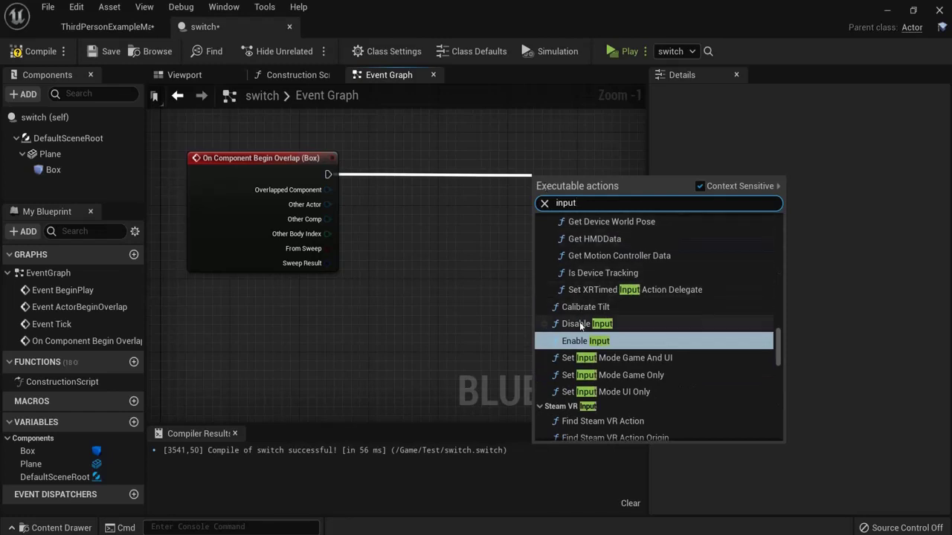
left_click(578, 340)
left_click_drag(568, 159, 525, 150)
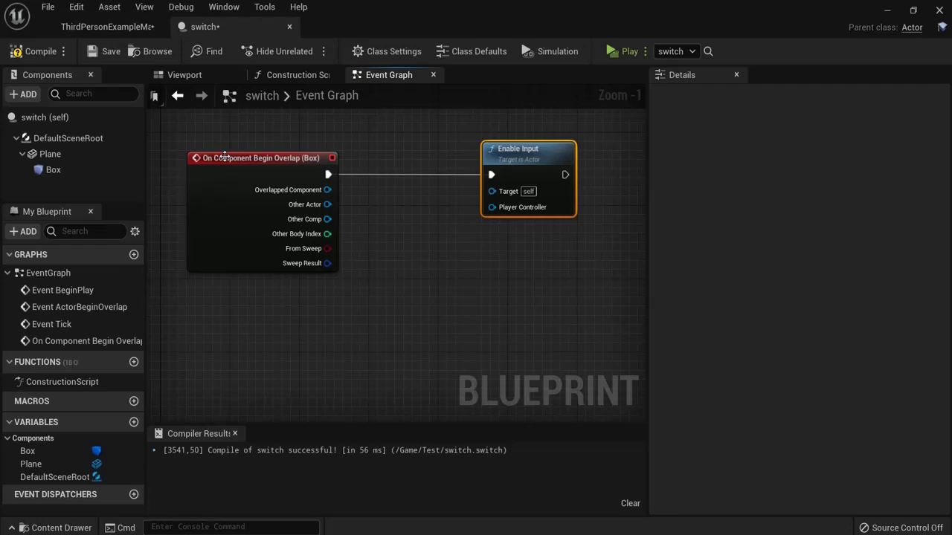
Step: Select the Box component and add its On Component End Overlap event
left_click(106, 28)
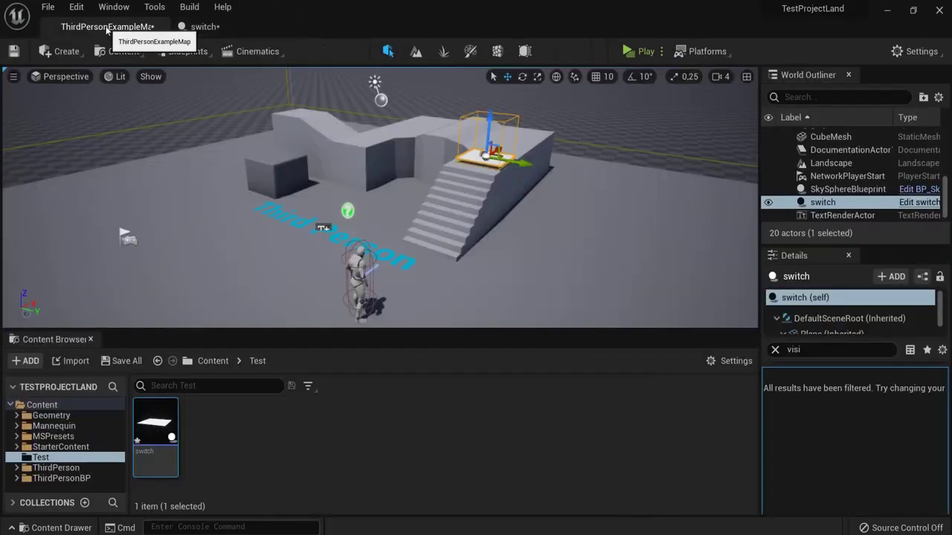
left_click(205, 27)
left_click(186, 76)
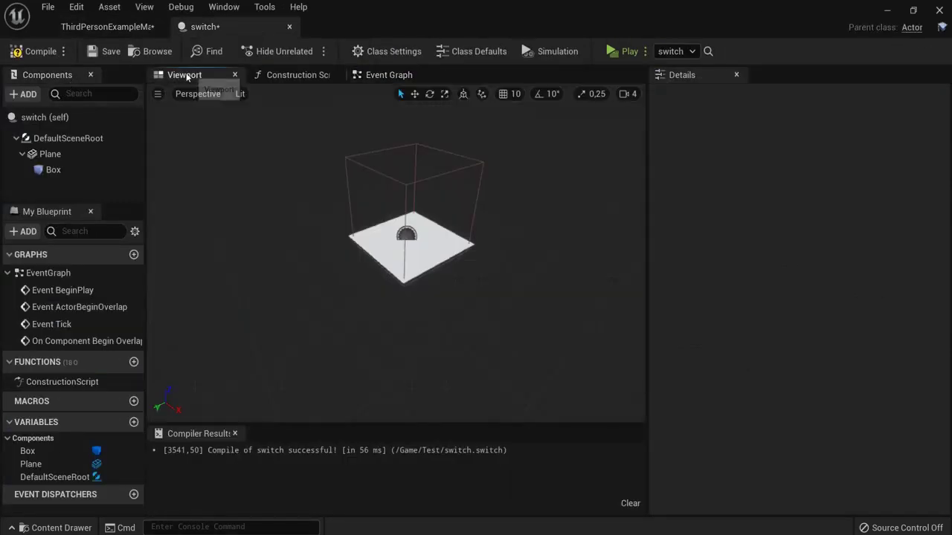
left_click(355, 158)
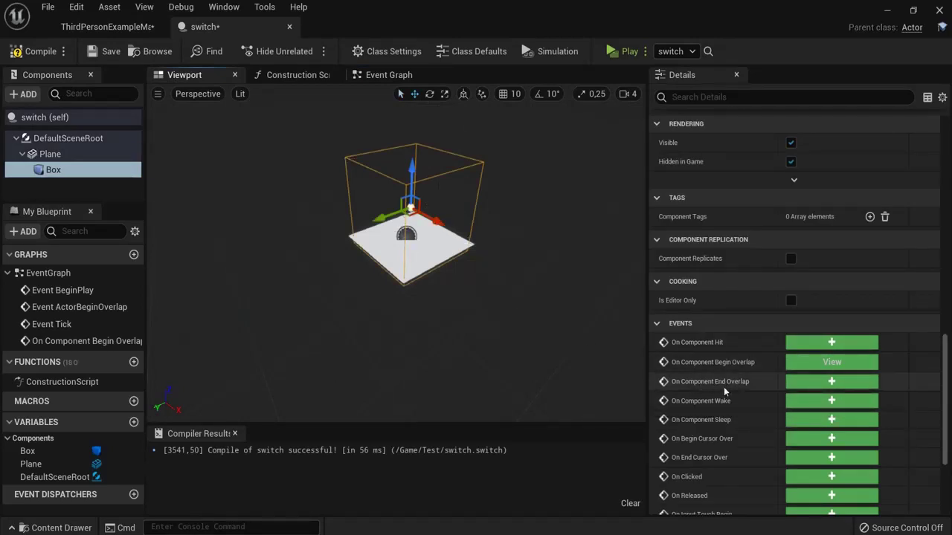
left_click(815, 380)
scroll(416, 244, "down", 2)
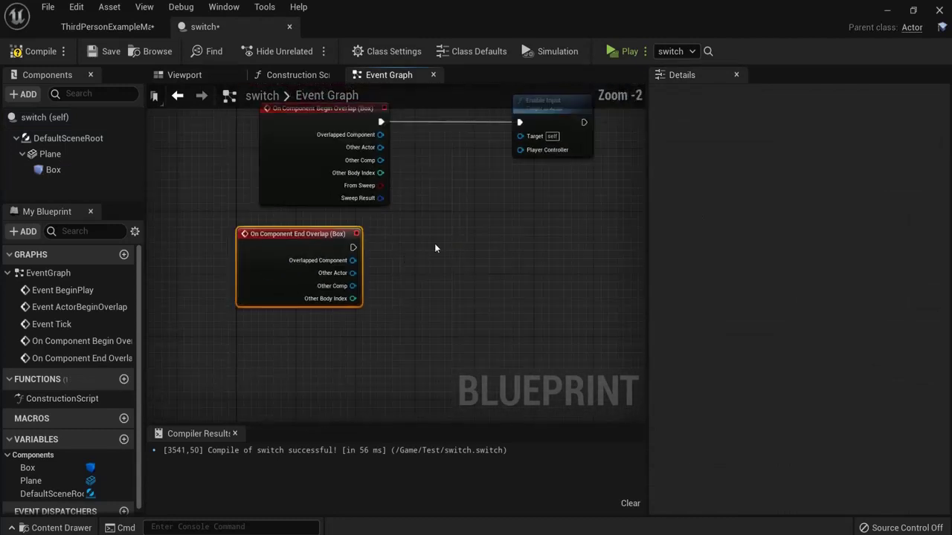
scroll(434, 243, "down", 2)
Step: Wire the end-overlap event into a new Disable Input node
left_click_drag(331, 259, 345, 275)
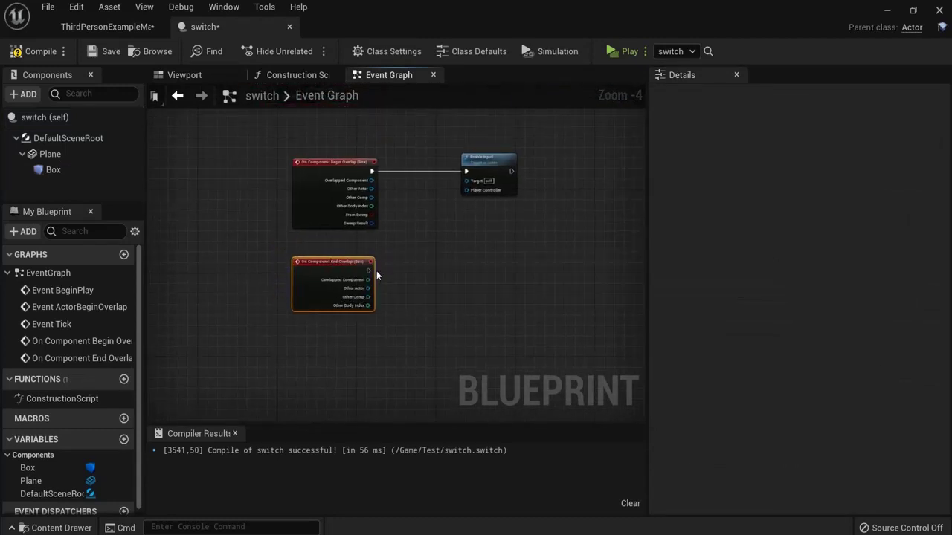
left_click_drag(495, 270, 495, 270)
type("disa")
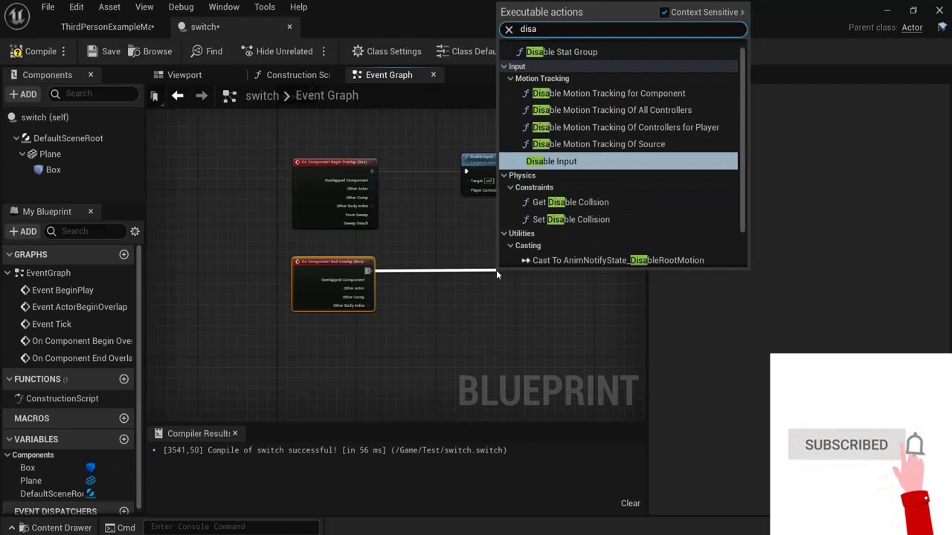
left_click(572, 159)
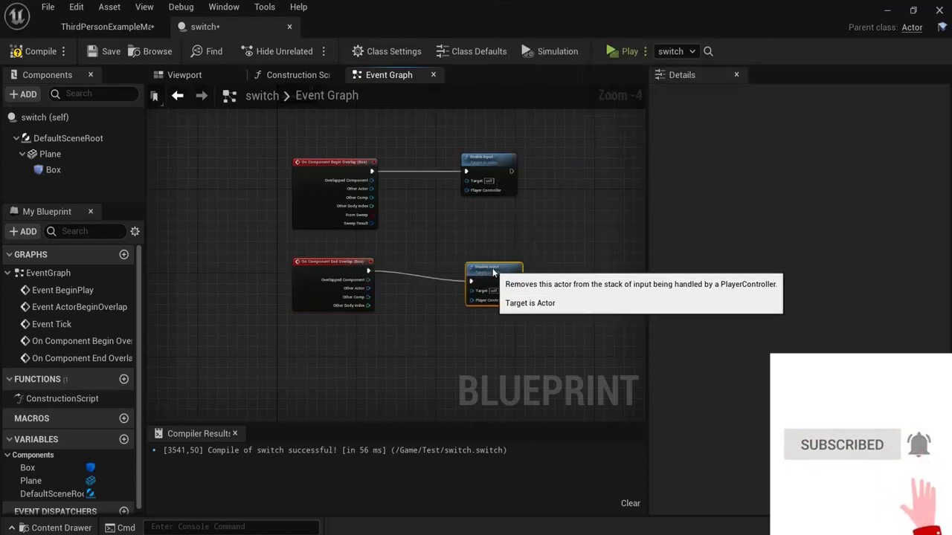
scroll(498, 217, "up", 3)
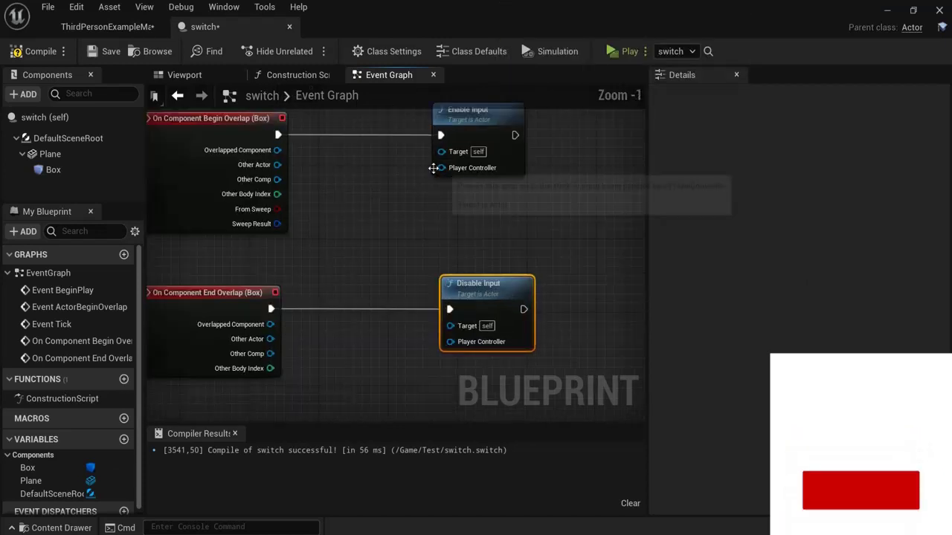
Step: Add a Get Player Controller node and connect its Return Value to both Enable and Disable Input
right_click(331, 236)
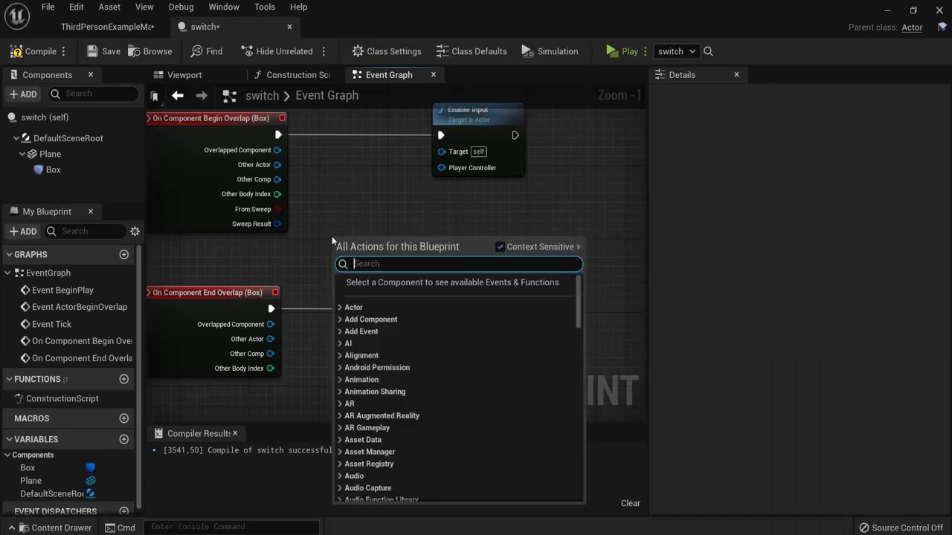
type("get player controller")
left_click(386, 295)
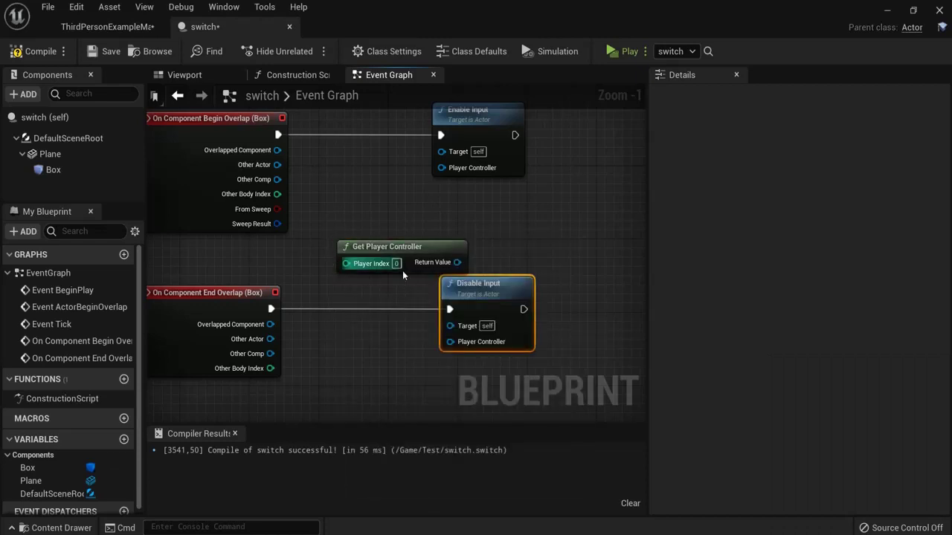
left_click_drag(382, 244, 346, 244)
mouse_move(406, 262)
left_mouse_down()
mouse_move(446, 191)
mouse_move(440, 168)
left_mouse_up()
left_click_drag(406, 261, 450, 342)
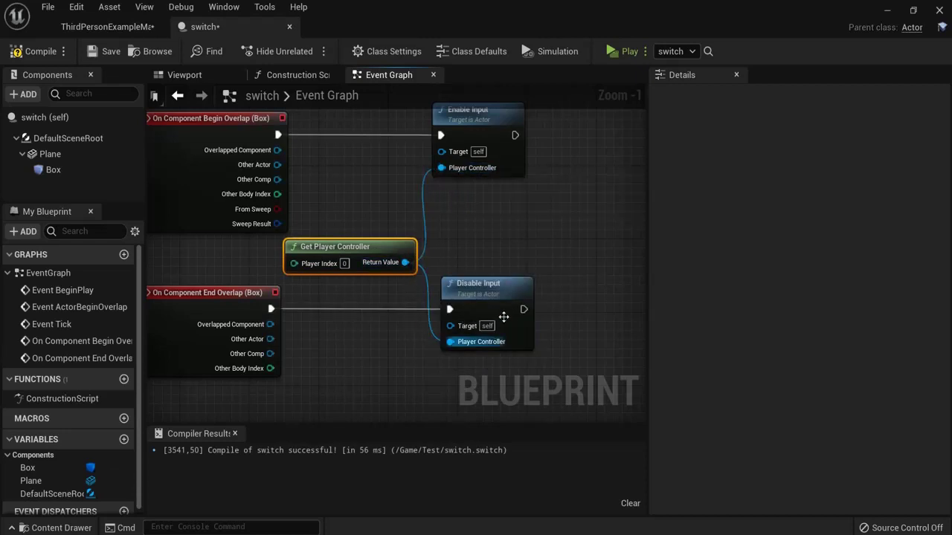
Step: Compile the switch Blueprint and reframe the Event Graph around all nodes
left_click(41, 51)
right_click_drag(474, 234, 528, 245)
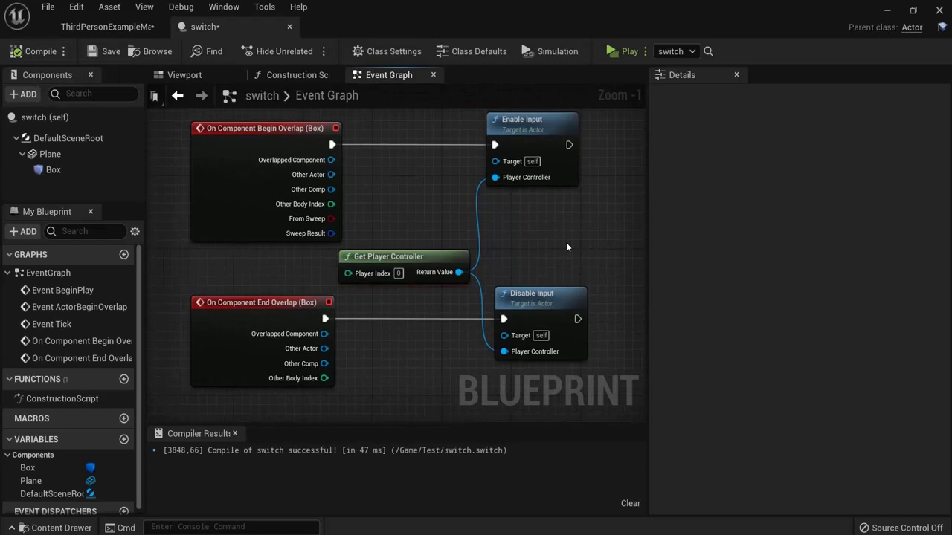
left_click(98, 30)
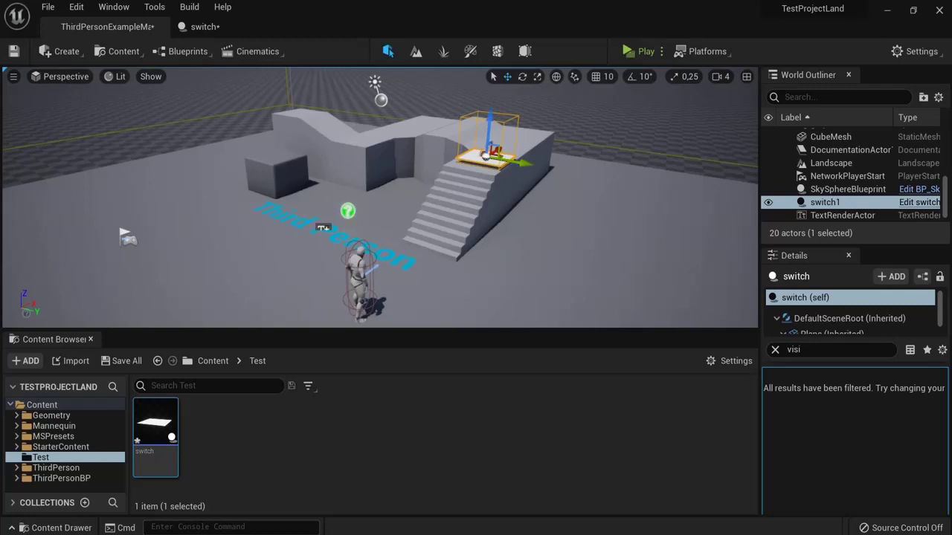
left_click(205, 27)
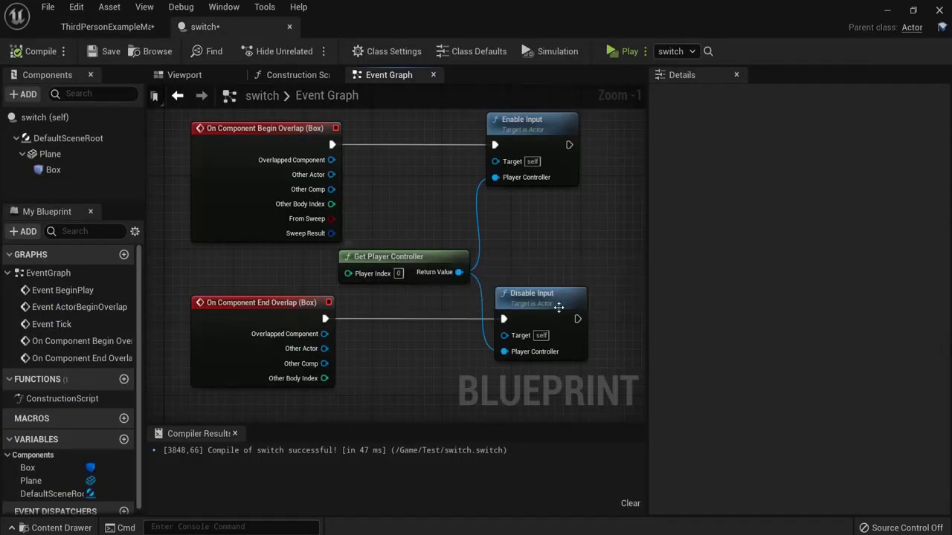
right_click_drag(558, 307, 446, 307)
mouse_move(125, 439)
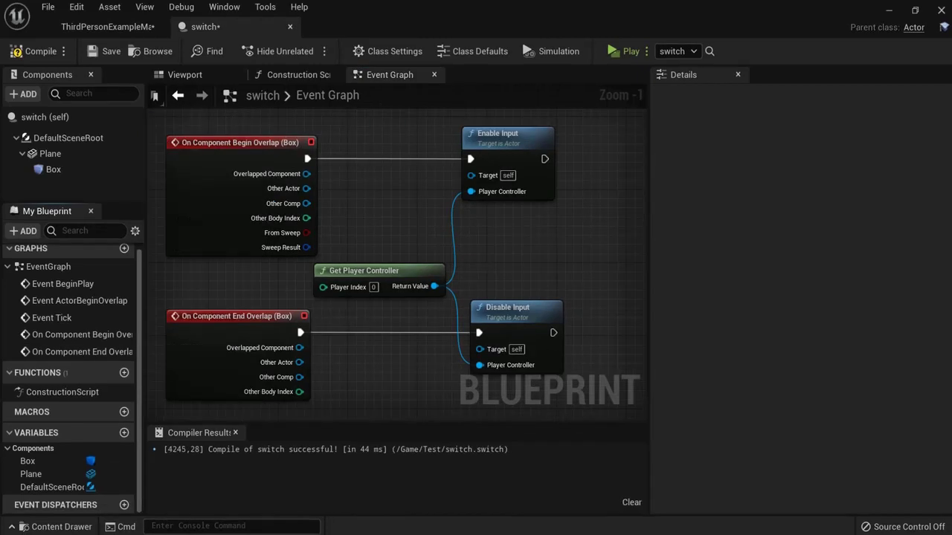
Step: Add a LightHolder variable typed as Point Light Object Reference, compile, and make it instance-editable
left_click(124, 434)
type("LightHolder")
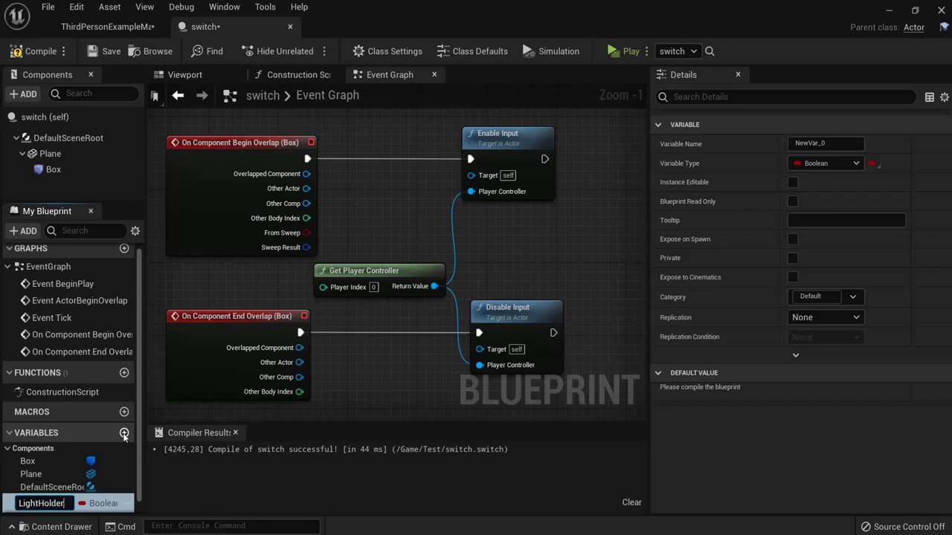
left_click(856, 164)
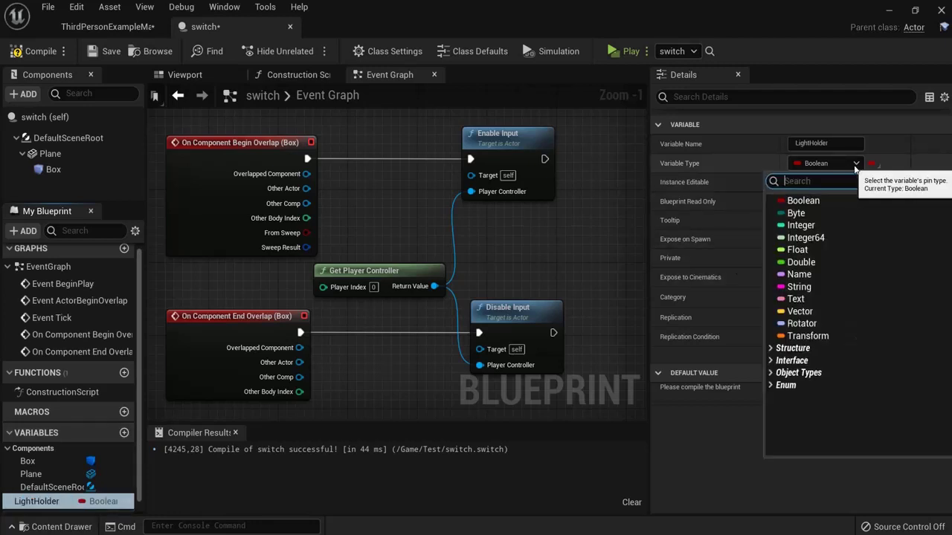
type("poin")
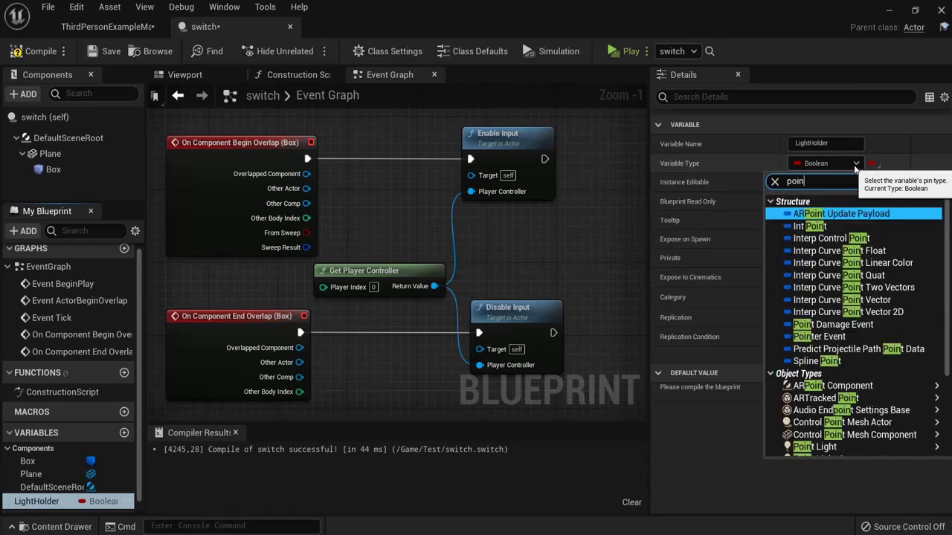
type("t light")
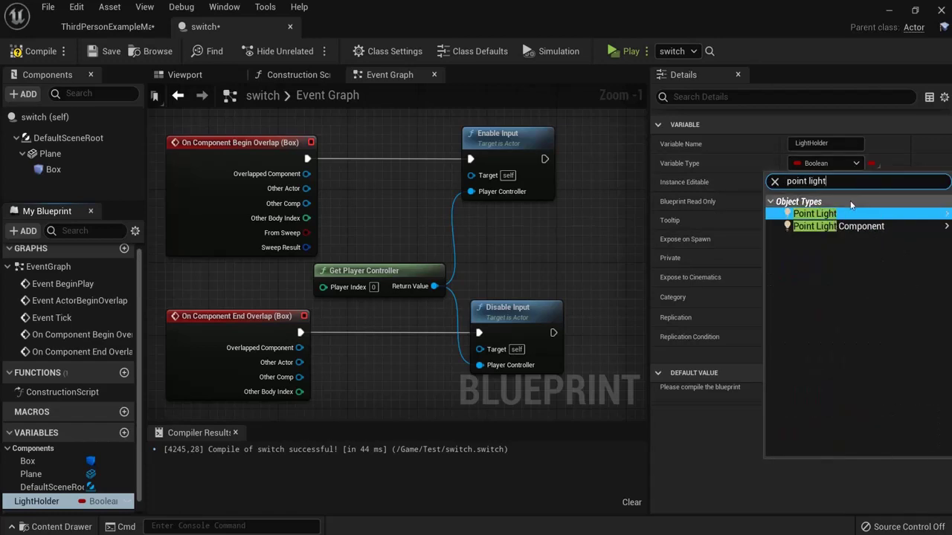
mouse_move(814, 214)
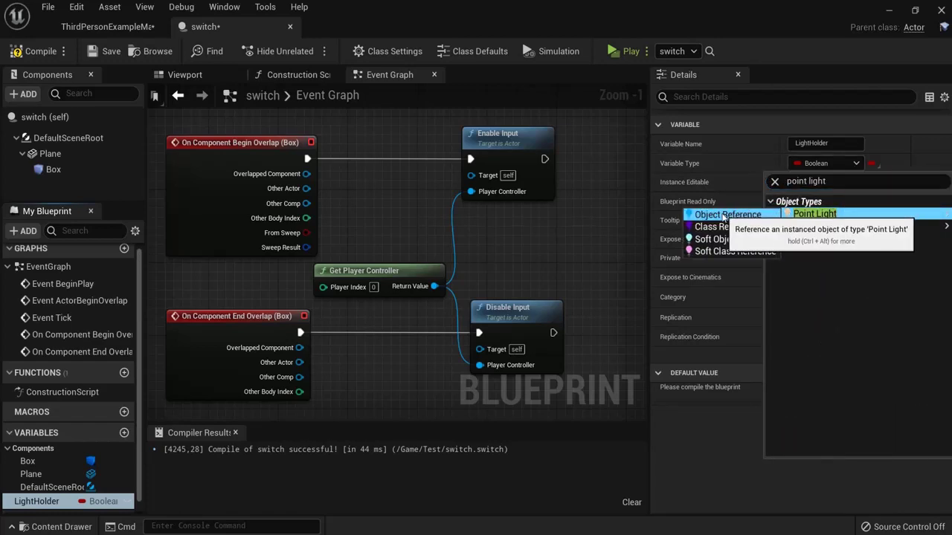
left_click(729, 215)
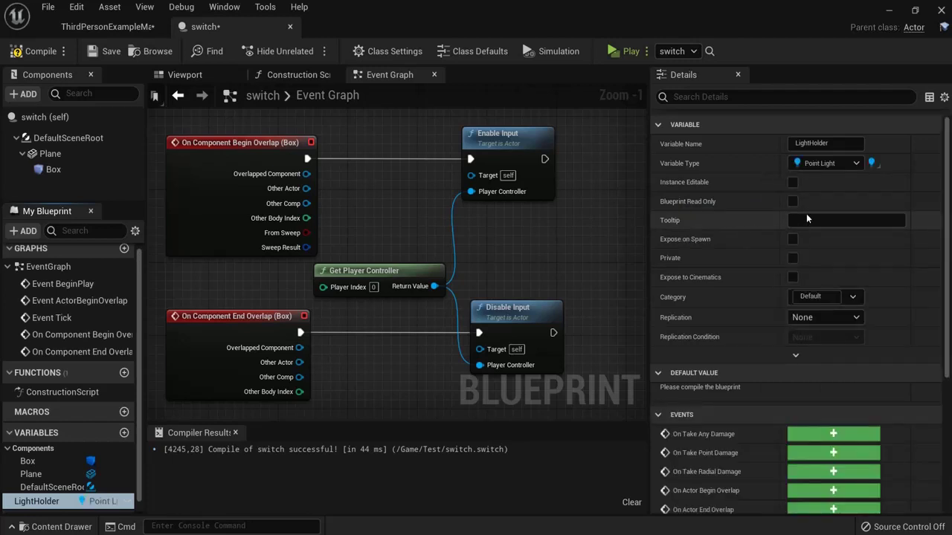
left_click(36, 51)
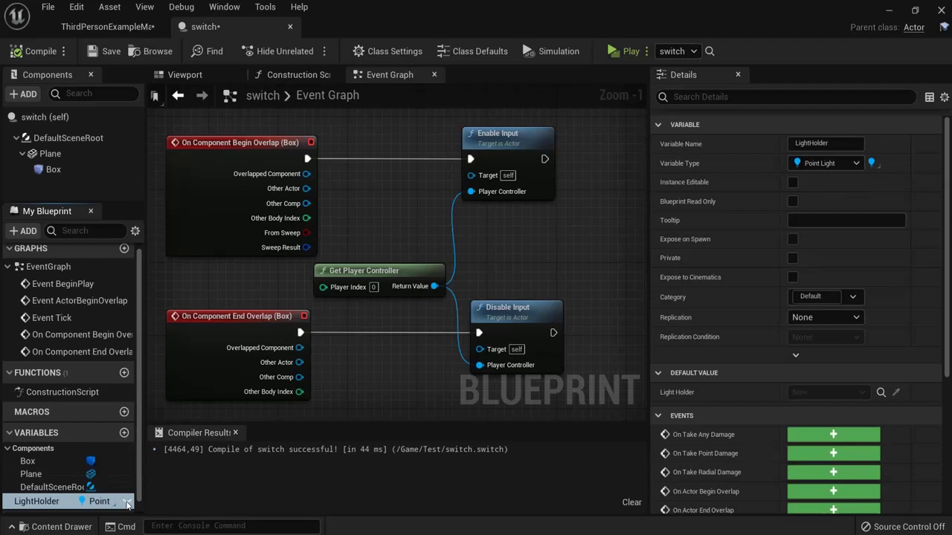
left_click(127, 503)
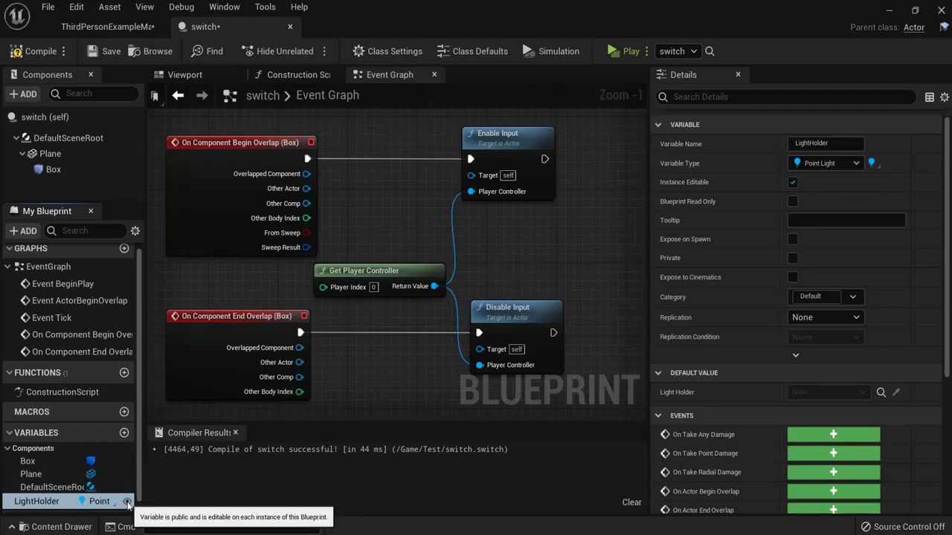
Step: Place a new Point Light in the level and move it above the upper ledge by the stairs
left_click(108, 26)
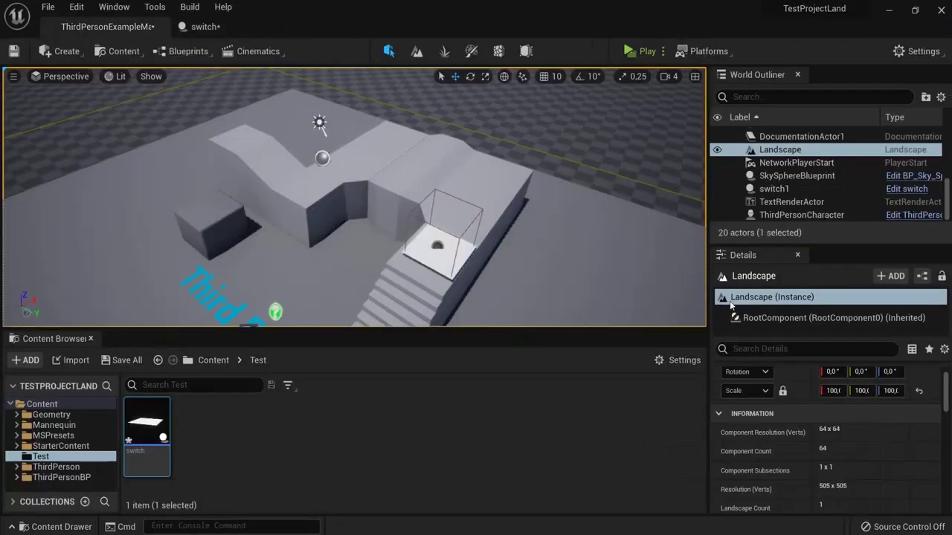
left_click(433, 263)
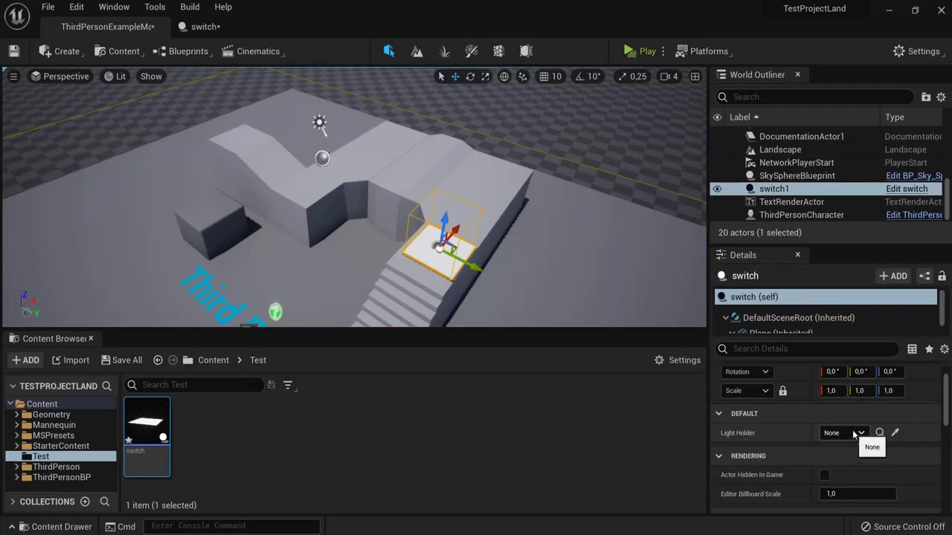
left_click(59, 53)
mouse_move(115, 89)
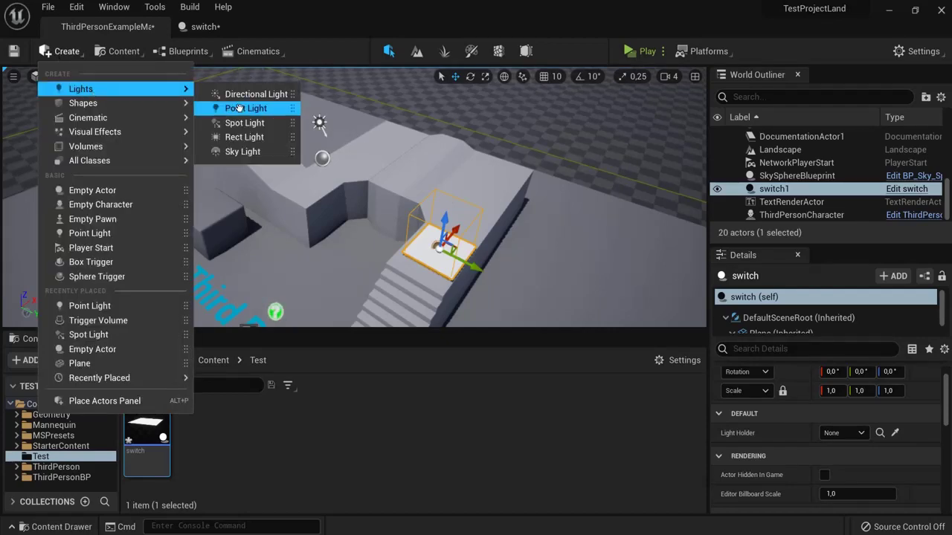
left_click(239, 109)
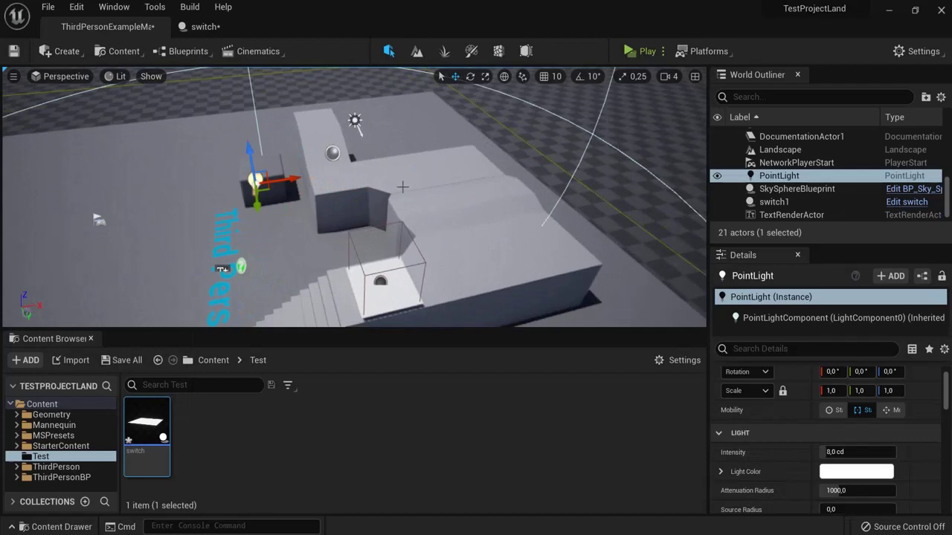
mouse_move(206, 170)
left_mouse_down()
mouse_move(444, 130)
mouse_move(371, 167)
left_mouse_up()
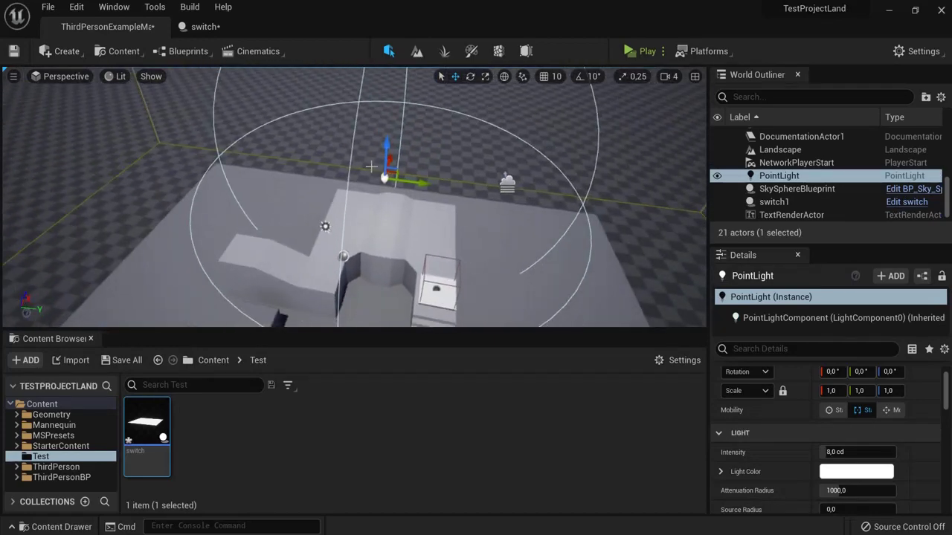
mouse_move(387, 153)
left_mouse_down()
mouse_move(387, 138)
mouse_move(483, 207)
left_mouse_up()
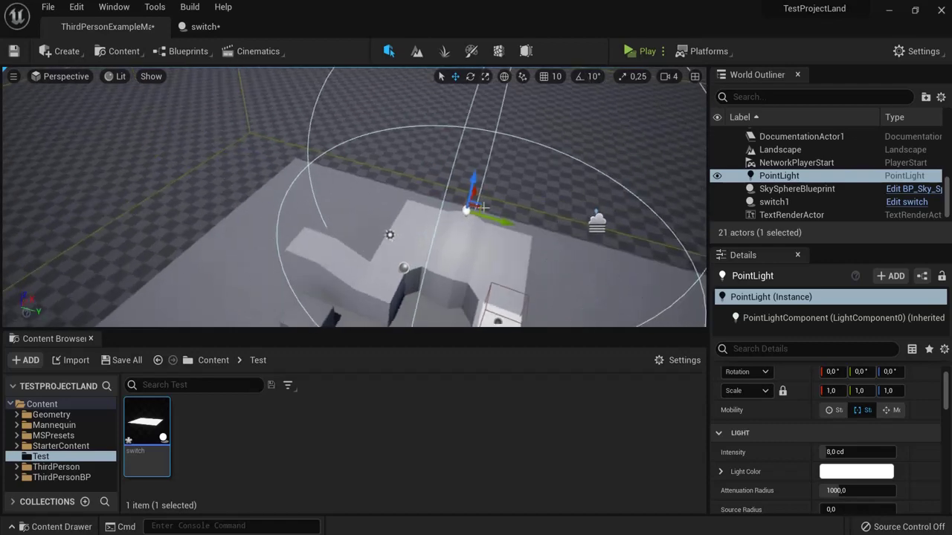
Step: Give the point light a yellow colour and an intensity of 160 cd
left_click(856, 472)
left_click_drag(677, 336, 683, 362)
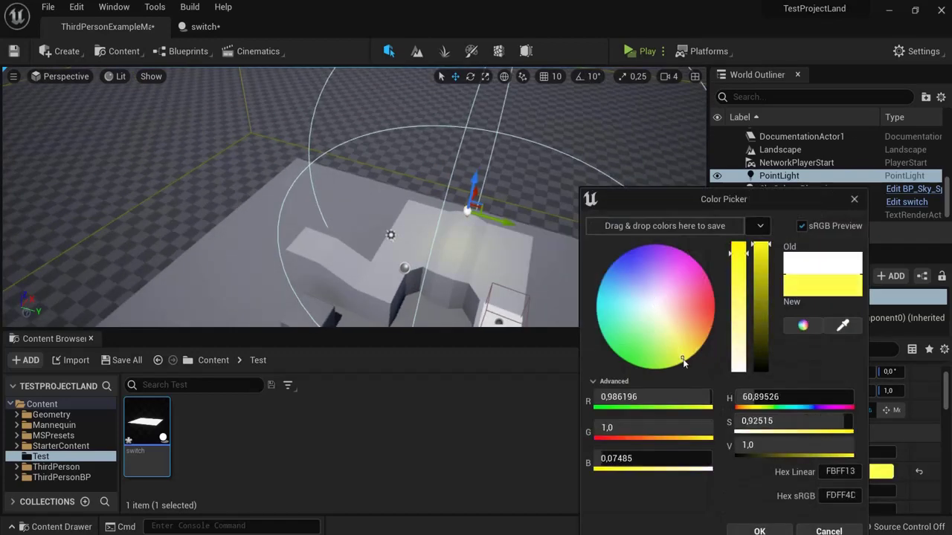
left_click(758, 531)
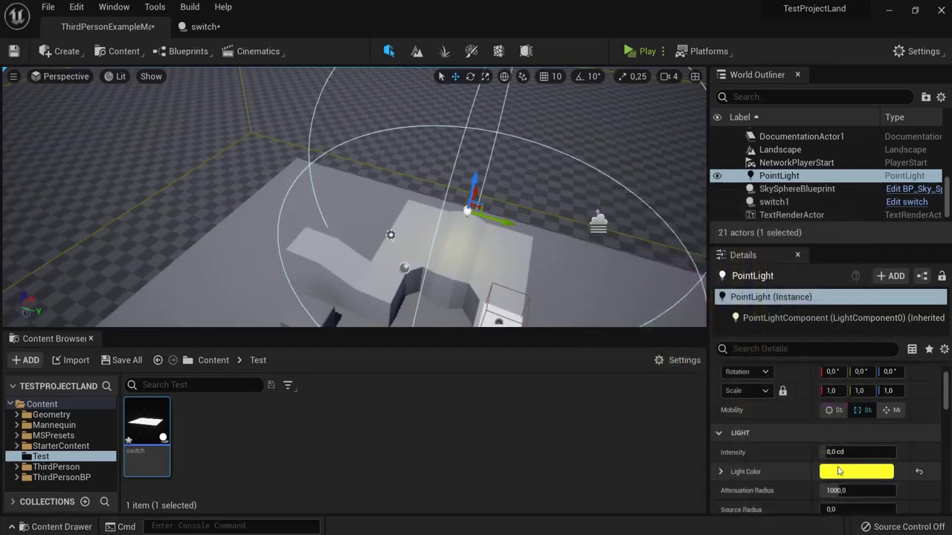
left_click_drag(855, 452, 942, 452)
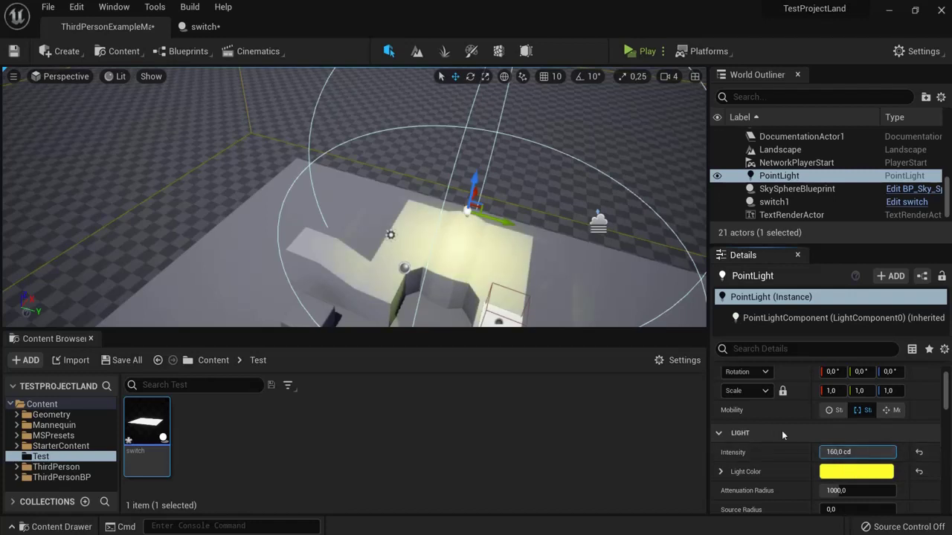
Step: Find the Visible property by searching 'visi' and uncheck it to hide the light
type("visi")
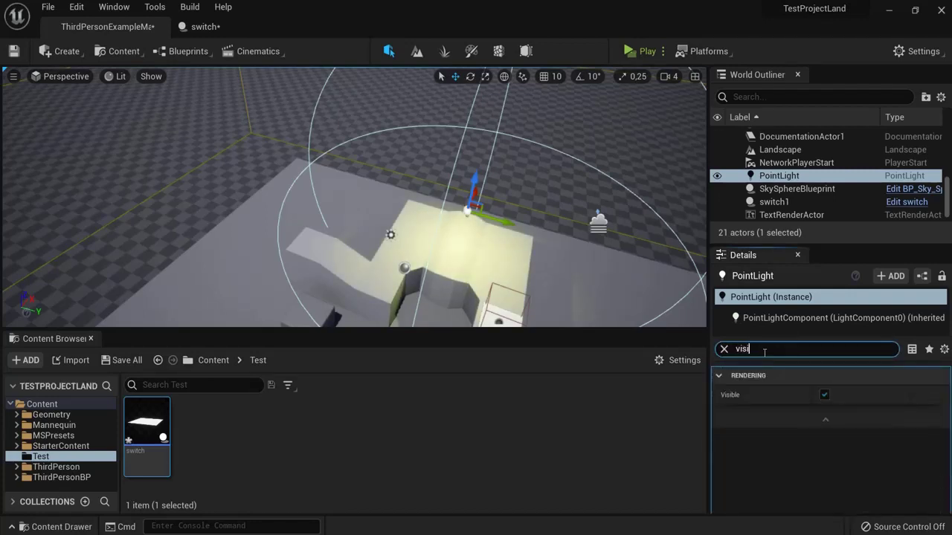
left_click(824, 396)
left_click(724, 349)
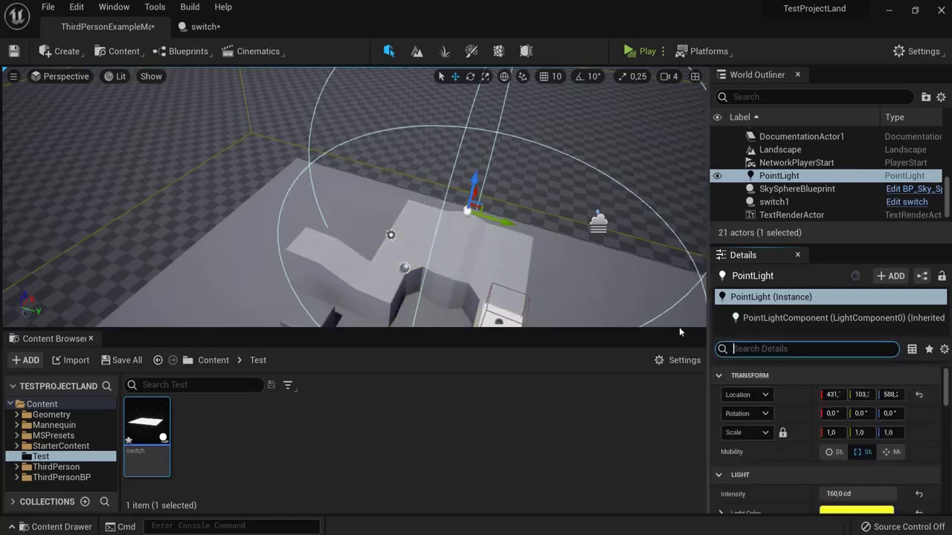
Step: Rename the point light to 'stairlight' in the Outliner
middle_click_drag(554, 231, 464, 255)
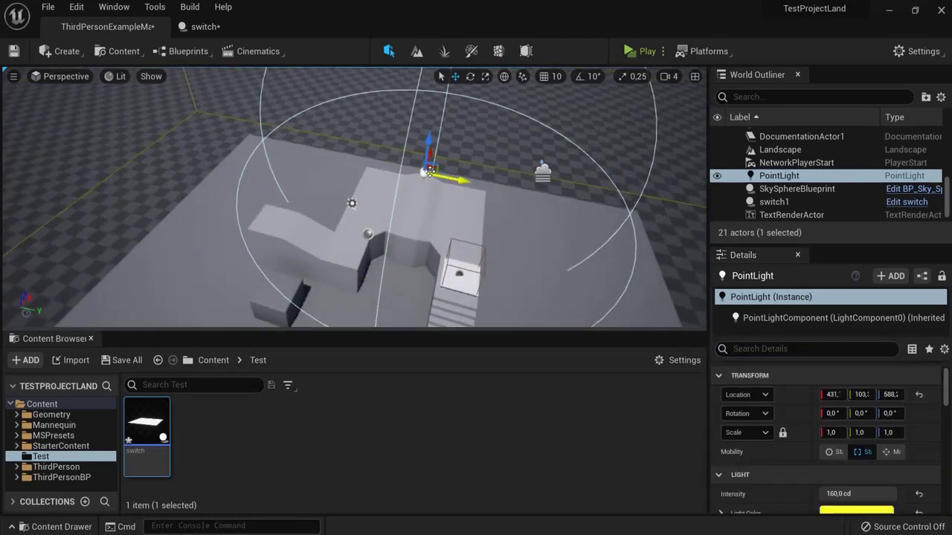
double_click(788, 176)
type("stairli")
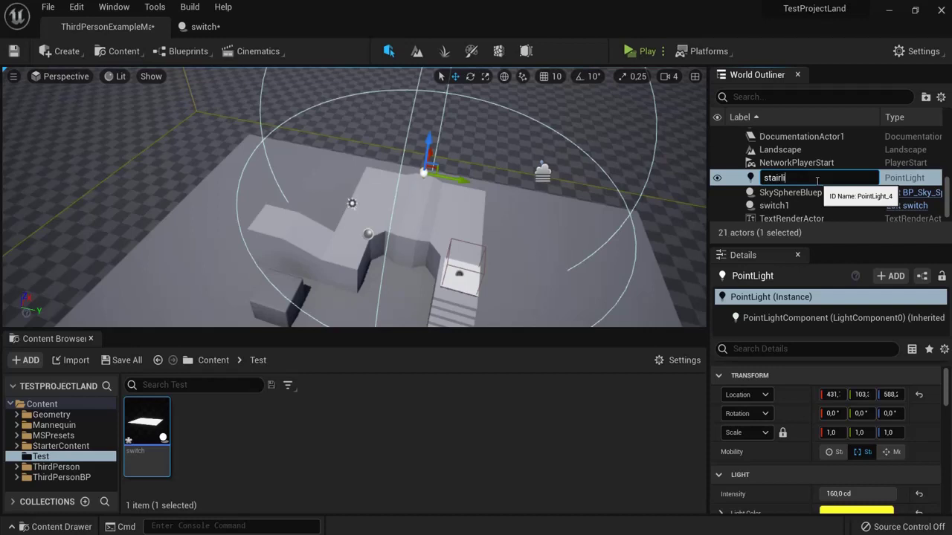
type("ght")
key("Return")
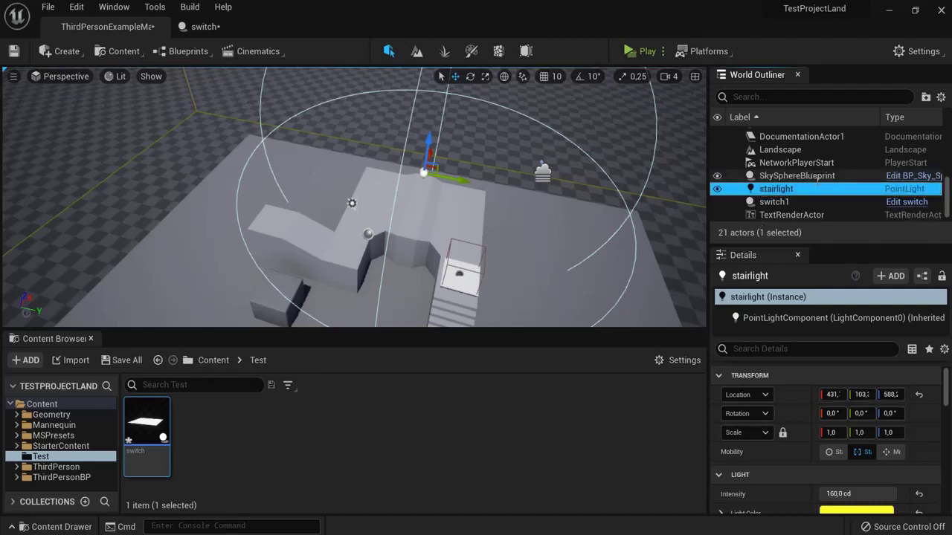
Step: Assign stairlight to switch1's Light Holder, save the level, and return to the switch Blueprint
left_click(462, 277)
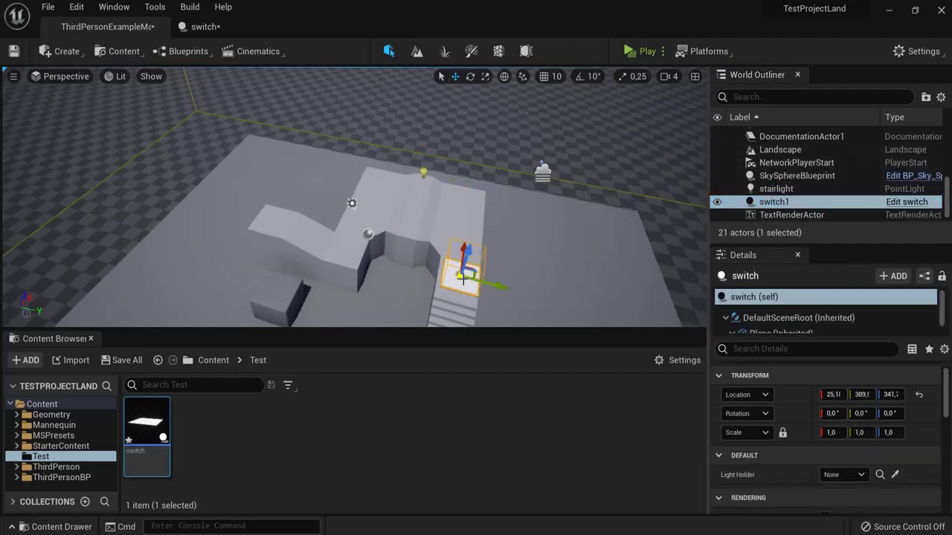
left_click(834, 475)
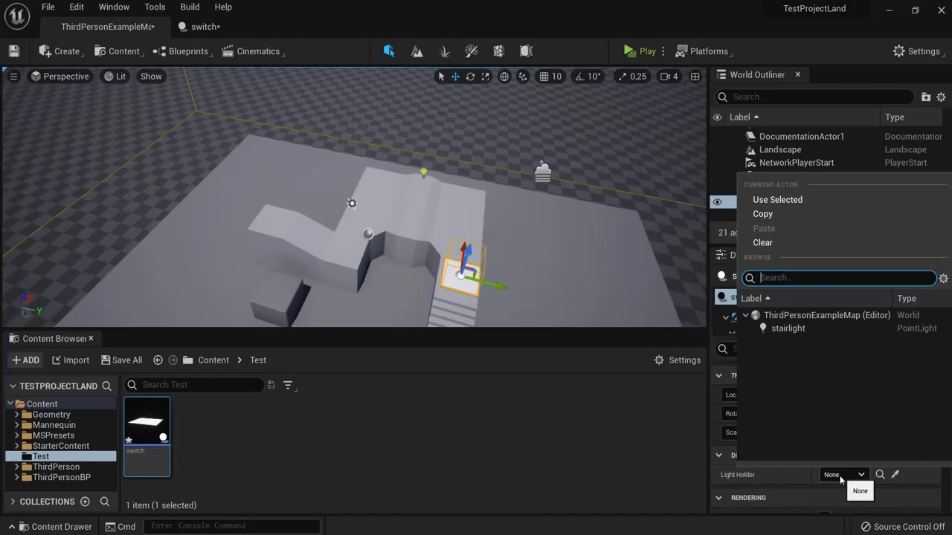
left_click(783, 327)
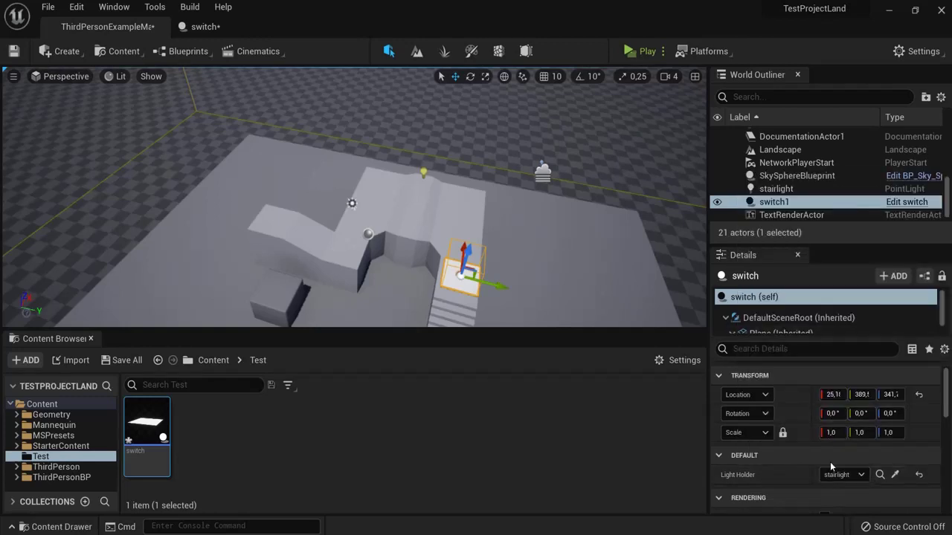
left_click(13, 51)
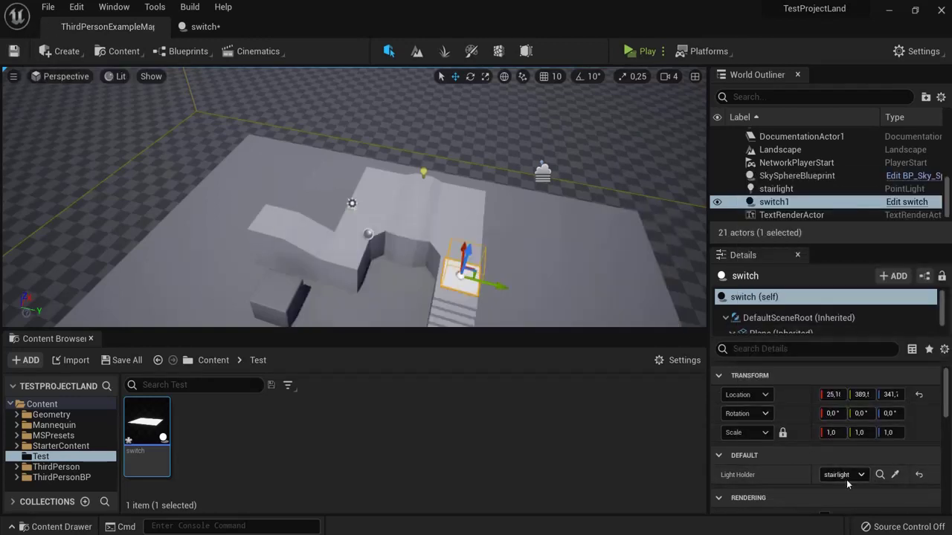
left_click(200, 26)
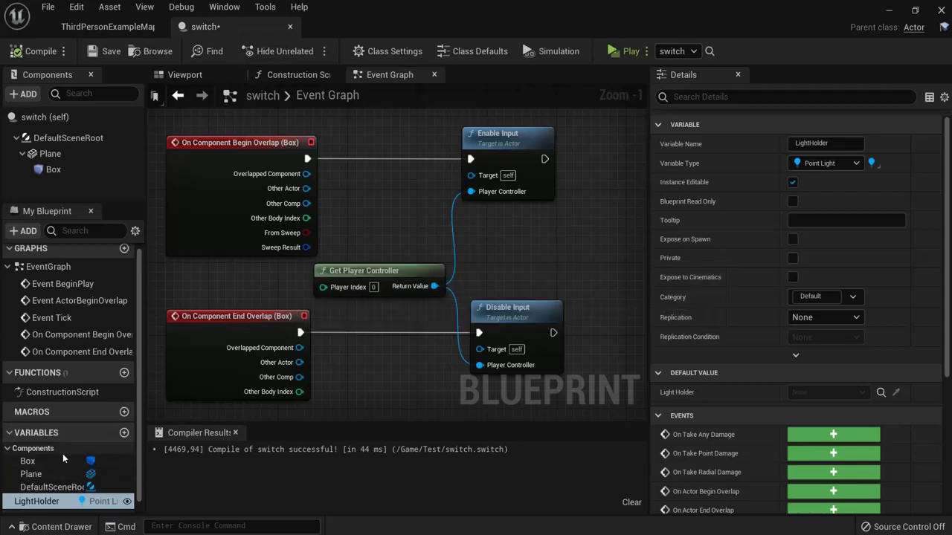
Step: Create a Boolean variable 'switch' in the switch Blueprint and compile
left_click(124, 433)
type("switch")
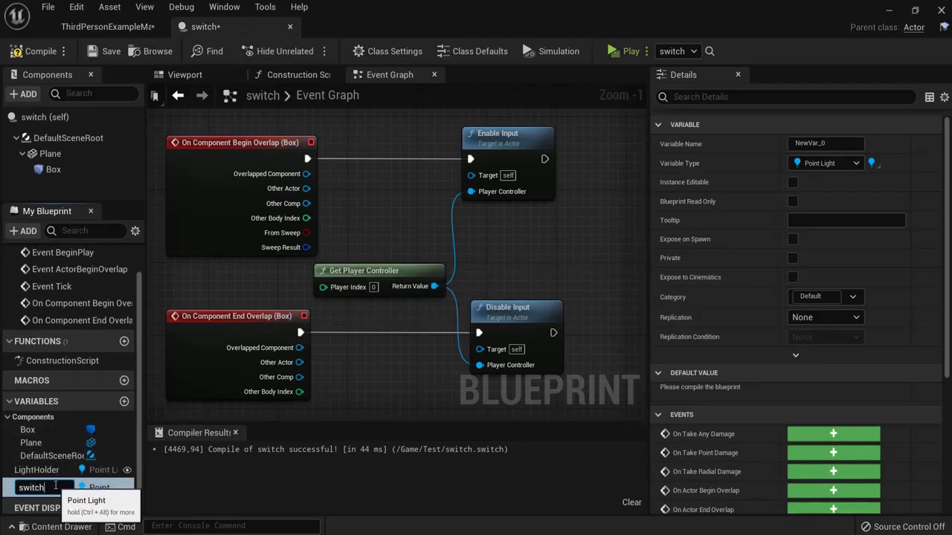
key("Return")
left_click(828, 165)
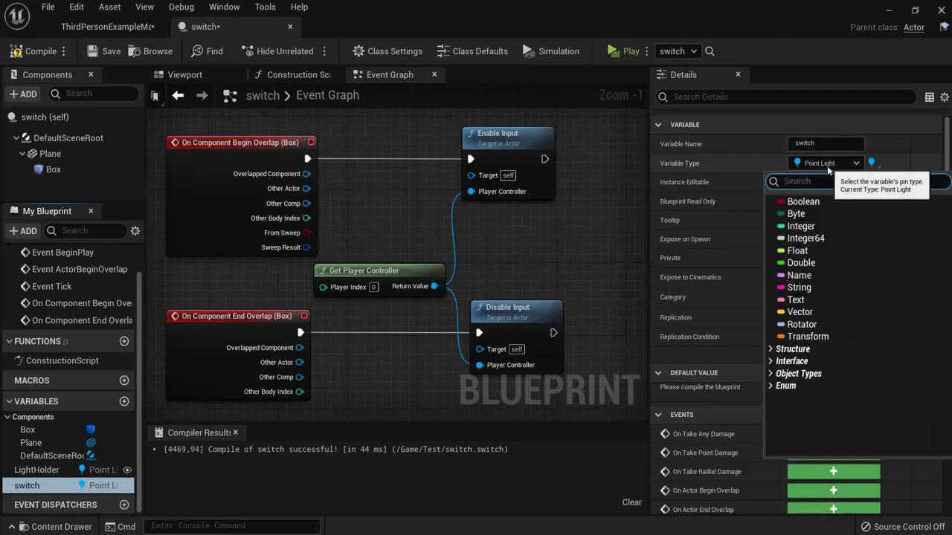
left_click(805, 201)
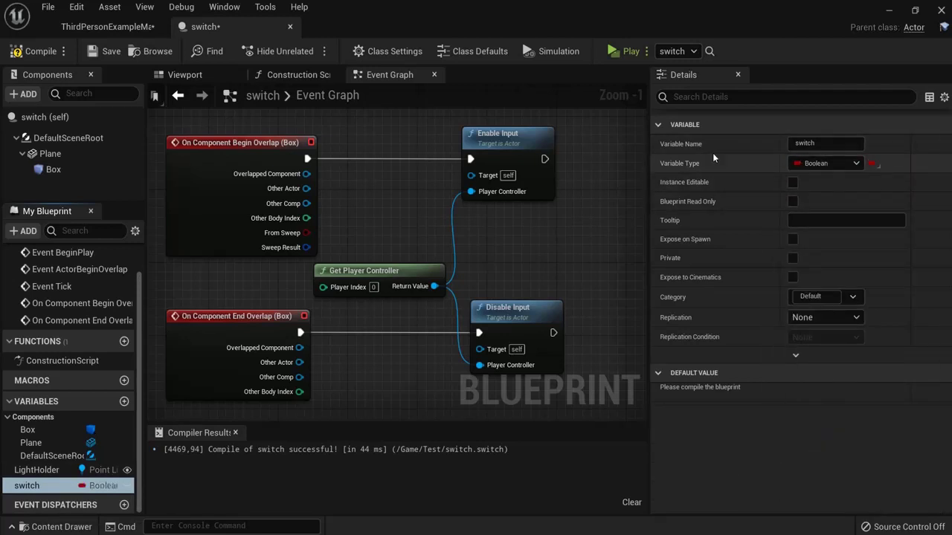
left_click(33, 51)
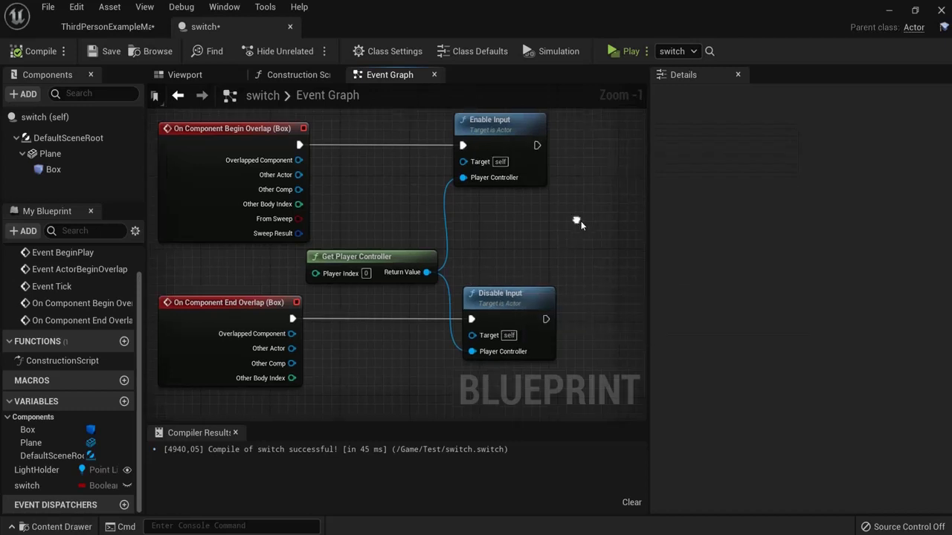
Step: Add an F key press event to the Event Graph
mouse_move(581, 221)
right_mouse_down()
mouse_move(282, 209)
mouse_move(243, 218)
right_mouse_up()
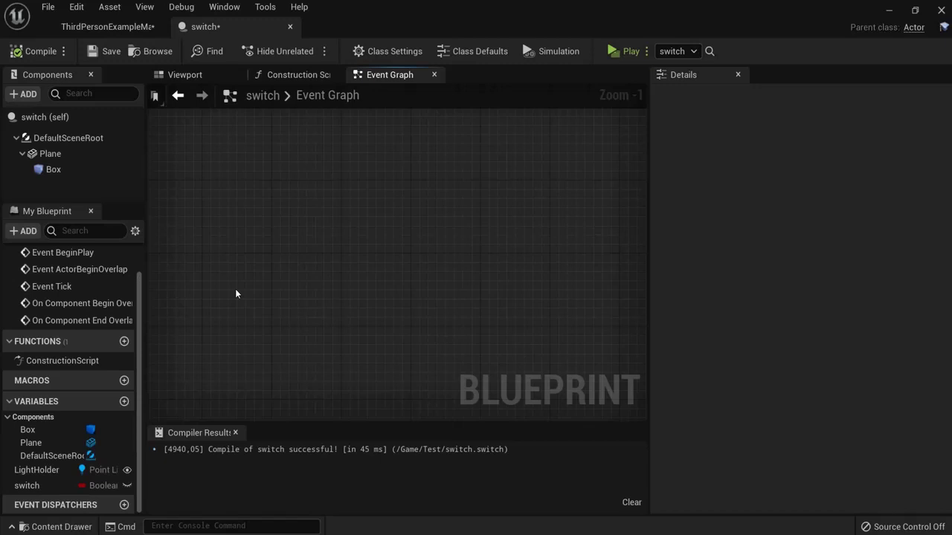
right_click(219, 239)
type("f key")
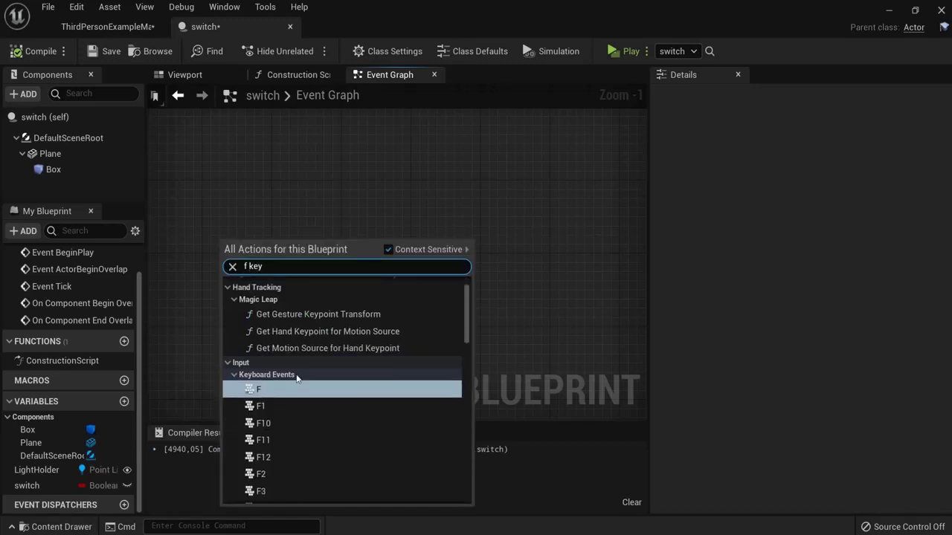
left_click(256, 389)
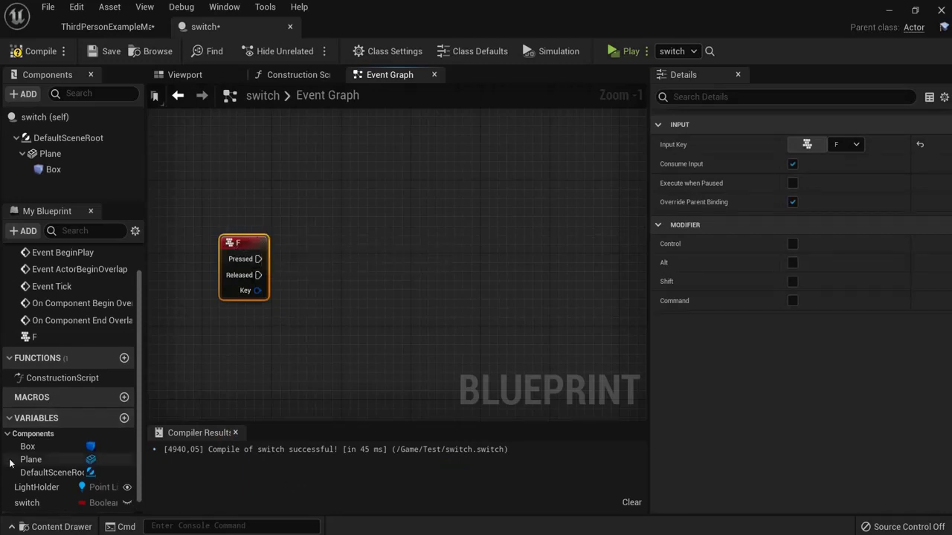
Step: Wire F Pressed into a Branch and feed a Get switch node into its Condition
left_click(352, 250)
left_click_drag(351, 250, 325, 235)
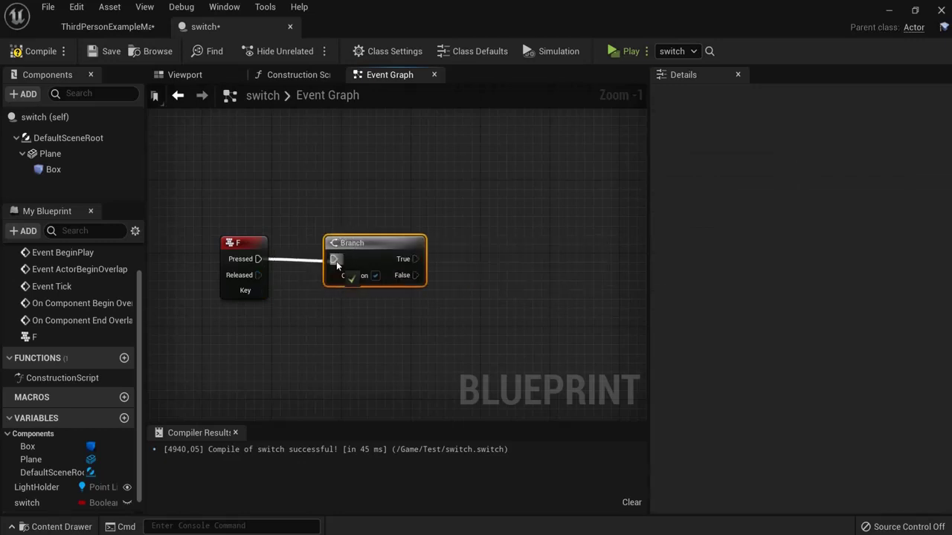
left_click_drag(47, 503, 335, 277)
left_click(288, 365)
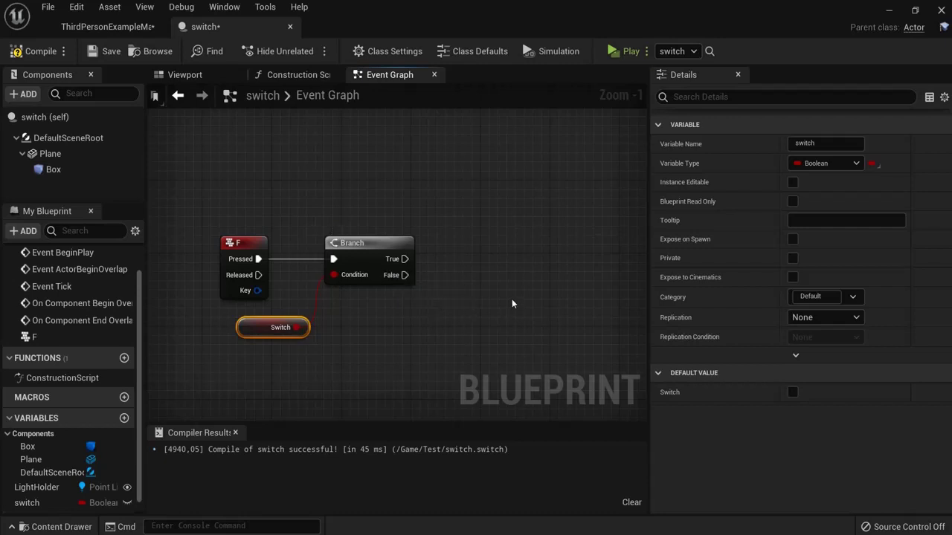
Step: Add a LightHolder getter and a Toggle Visibility node targeting its point light component
right_click_drag(511, 298, 478, 268)
left_click_drag(35, 488, 312, 293)
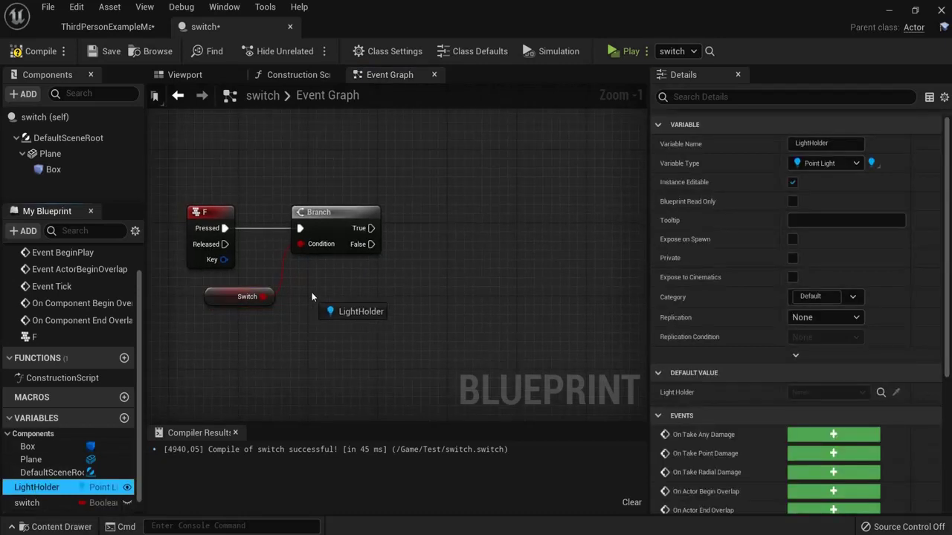
left_click(333, 318)
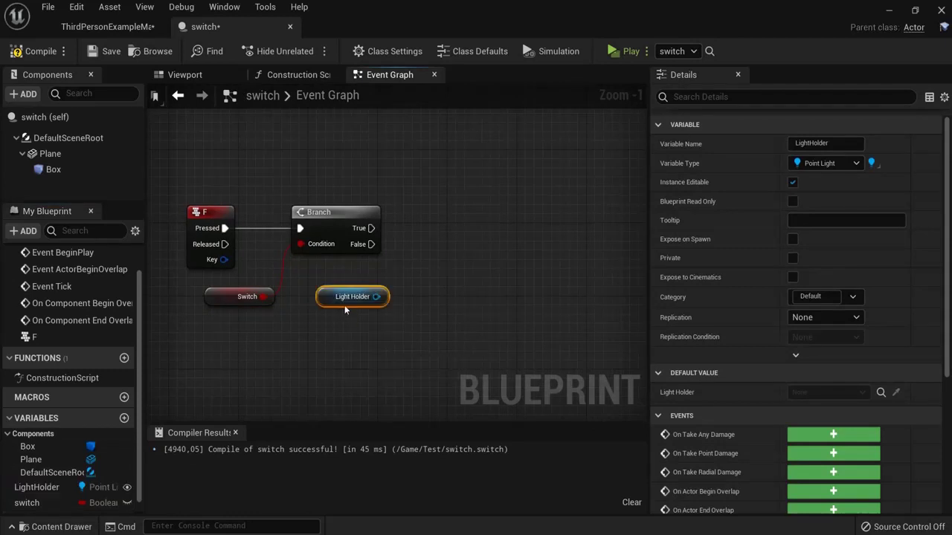
right_click_drag(325, 291, 255, 297)
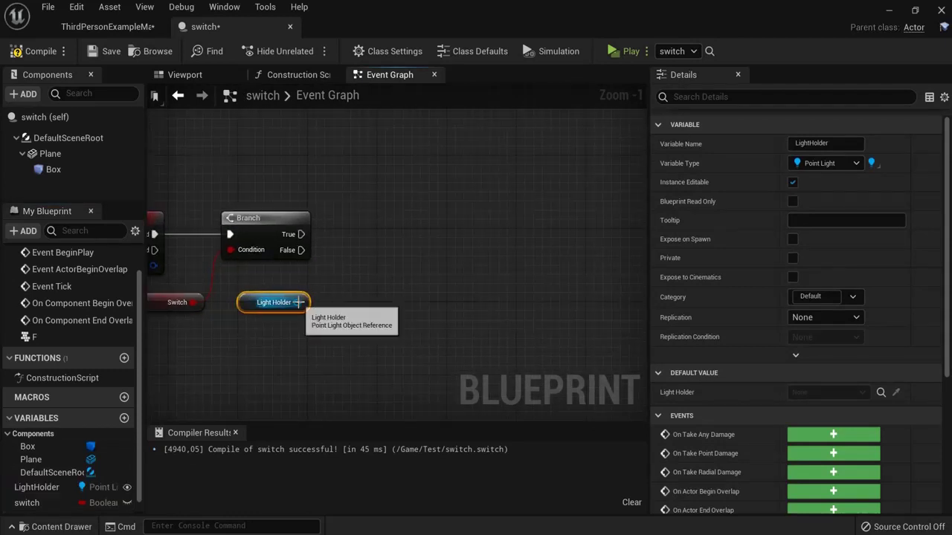
left_click_drag(297, 302, 407, 288)
type("toggle visibility")
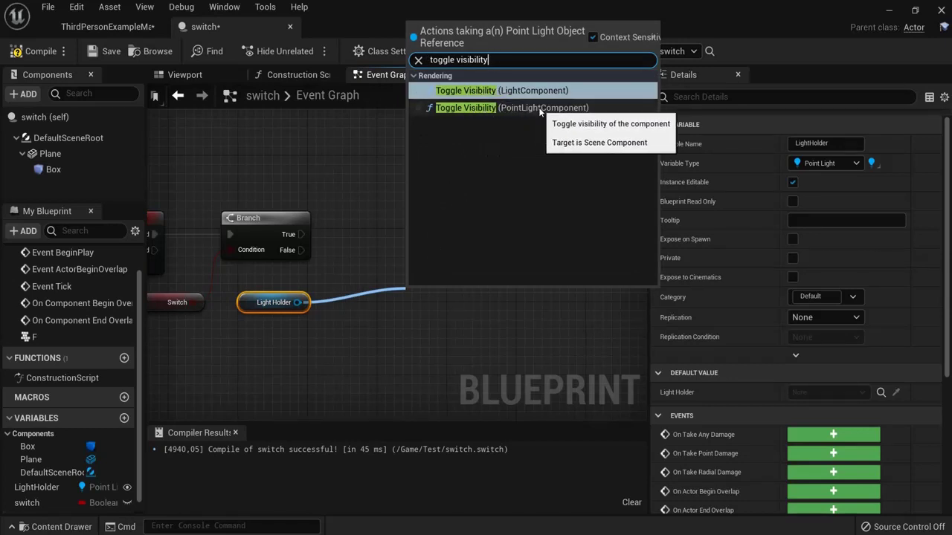
left_click(538, 107)
Step: Arrange the new nodes and wire the Branch False output into Toggle Visibility
left_click_drag(395, 266, 420, 296)
left_click_drag(506, 322, 574, 227)
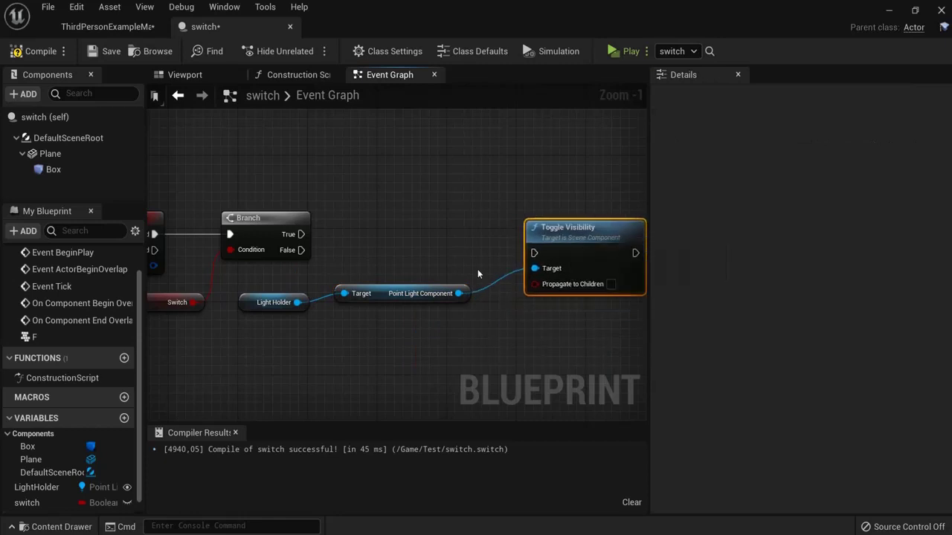
left_click(421, 286)
right_click_drag(549, 329, 500, 331)
left_click_drag(491, 232, 488, 253)
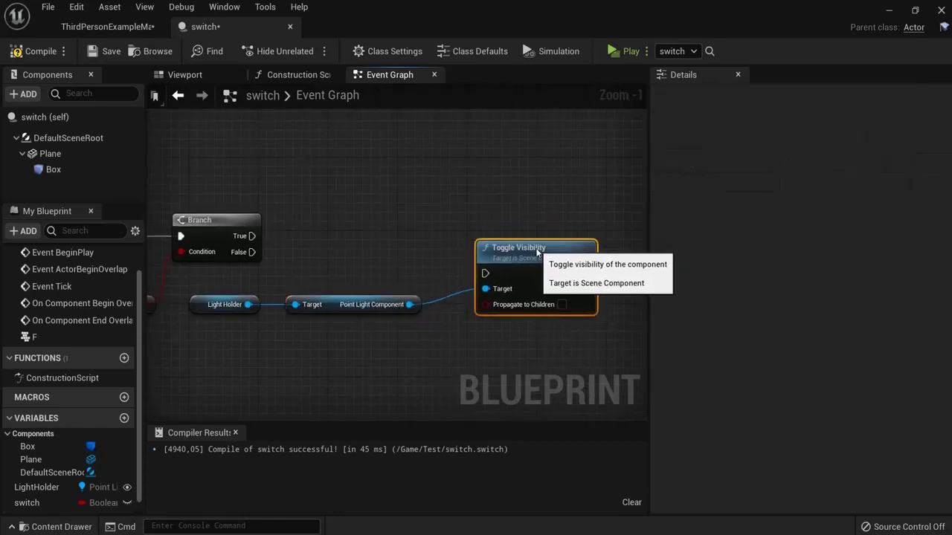
left_click_drag(252, 252, 486, 283)
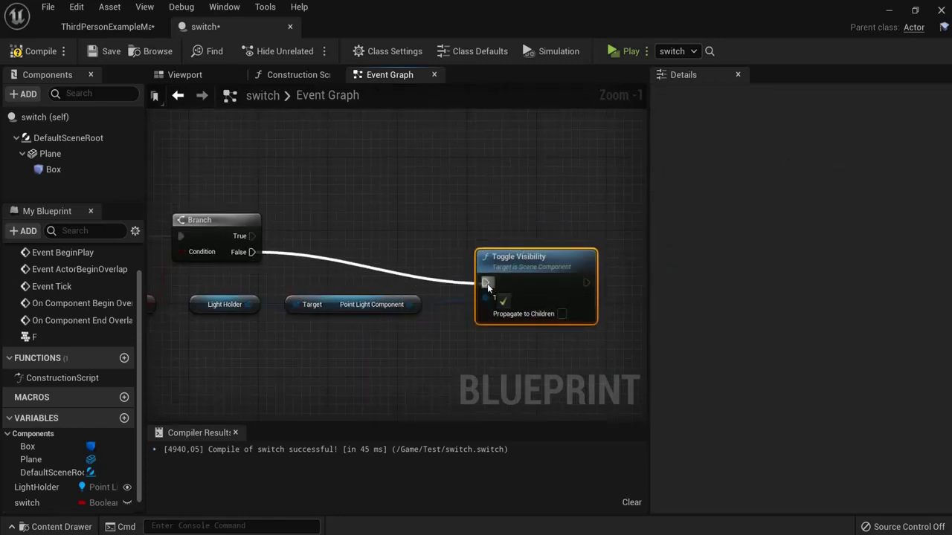
right_click_drag(581, 205, 419, 183)
left_click_drag(27, 502, 490, 284)
Step: Add a Set switch node (true) after the False-path Toggle Visibility
left_click(524, 317)
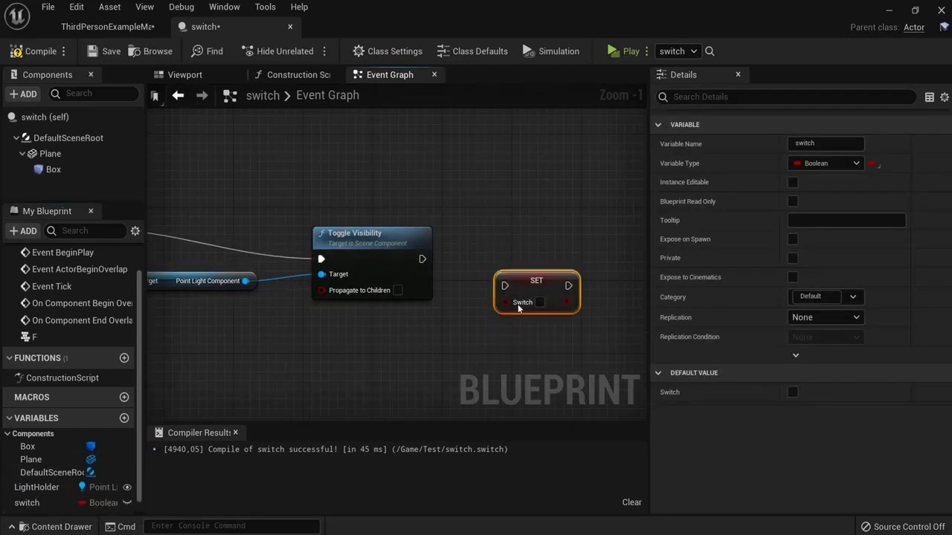
left_click_drag(422, 259, 496, 258)
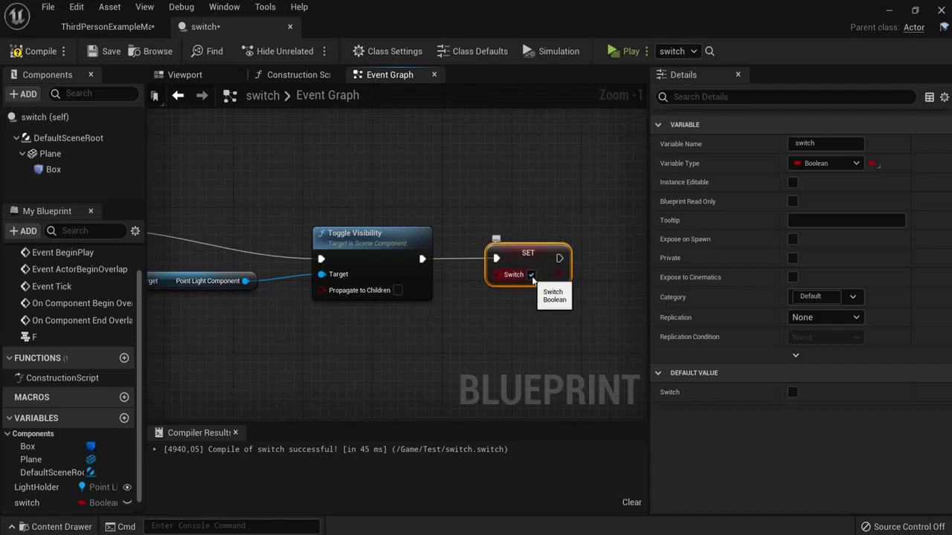
right_click_drag(302, 173, 451, 198)
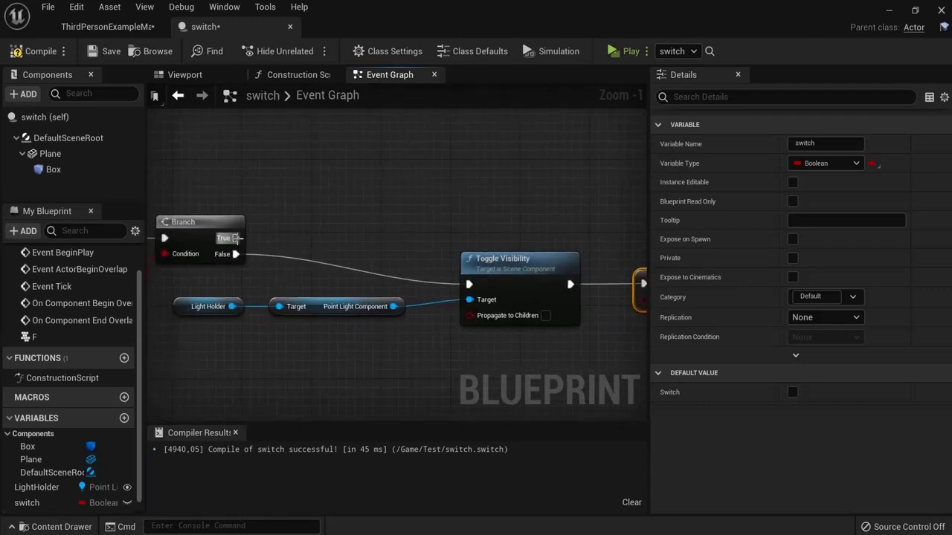
left_click(513, 260)
mouse_move(547, 197)
right_mouse_down()
mouse_move(473, 202)
mouse_move(517, 261)
right_mouse_up()
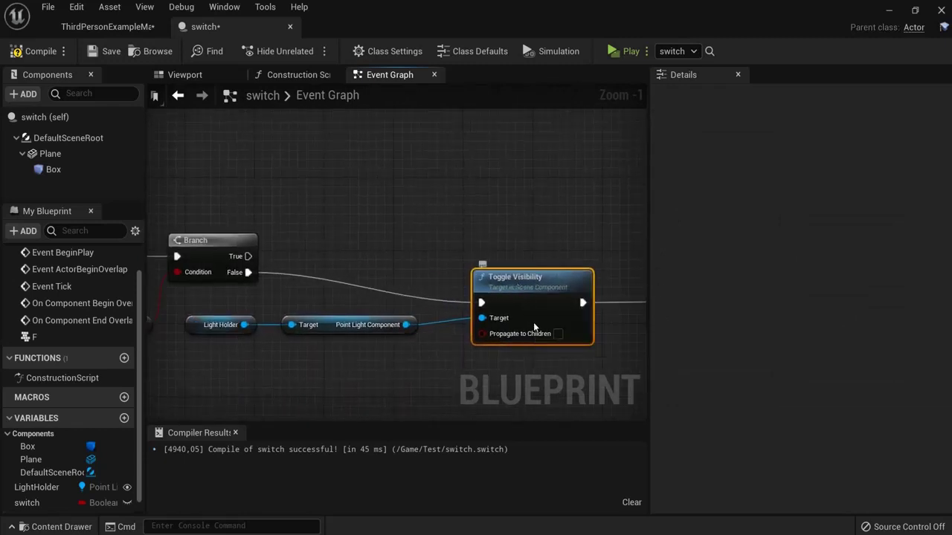
Step: Duplicate Toggle Visibility, target the point light component, and wire Branch True into it
key("ctrl+c")
key("ctrl+v")
mouse_move(609, 319)
left_mouse_down()
mouse_move(539, 190)
mouse_move(556, 180)
left_mouse_up()
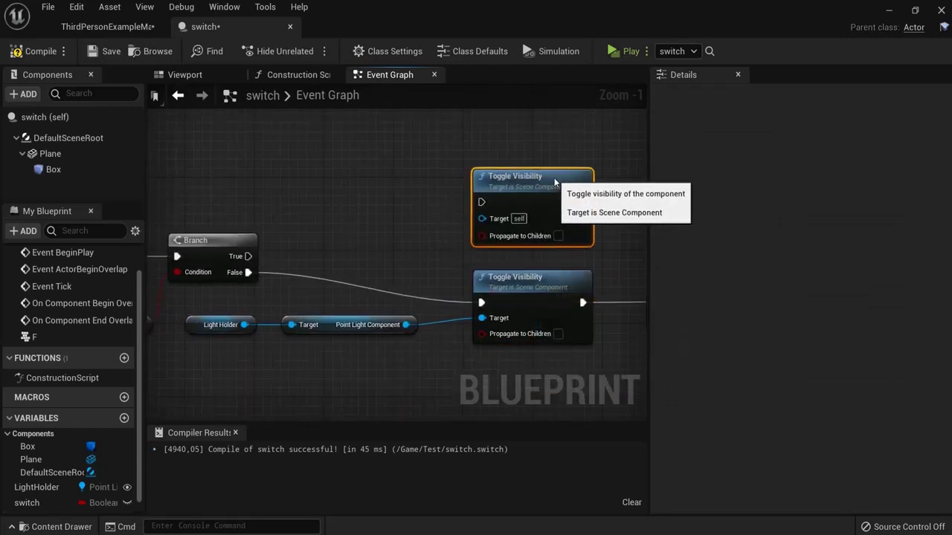
left_click_drag(482, 218, 405, 324)
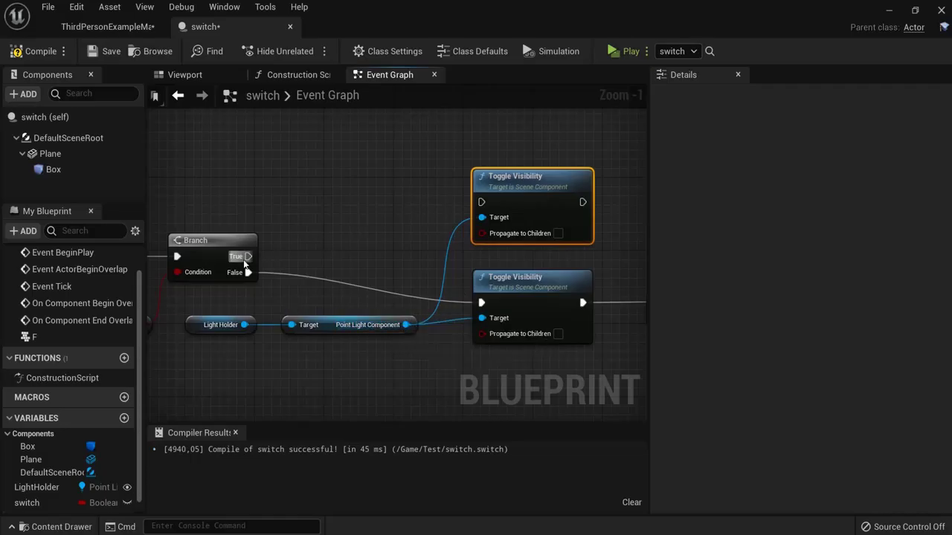
left_click_drag(248, 257, 481, 202)
Step: Add a Set switch node (false) after the duplicate Toggle Visibility on the True path
right_click_drag(639, 283, 504, 276)
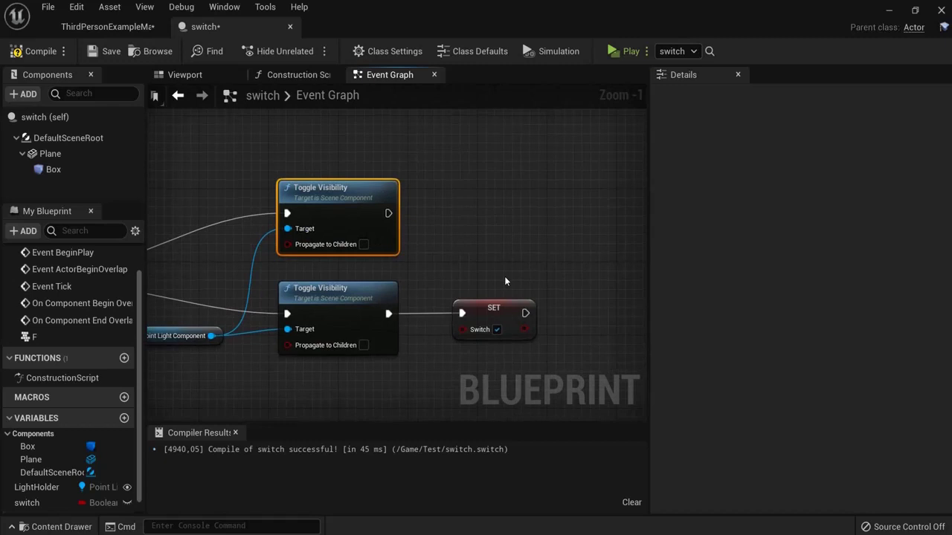
left_click(494, 309)
left_click_drag(37, 503, 498, 211)
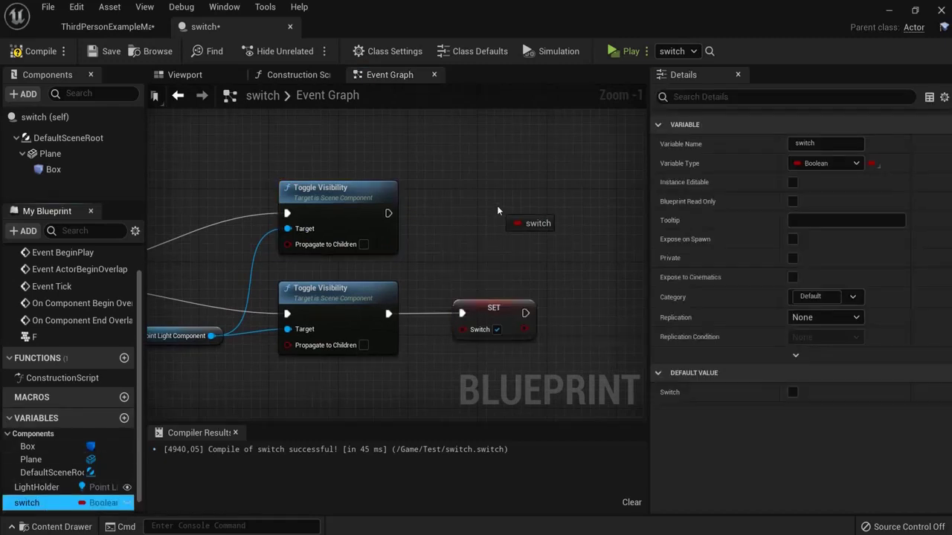
left_click(521, 249)
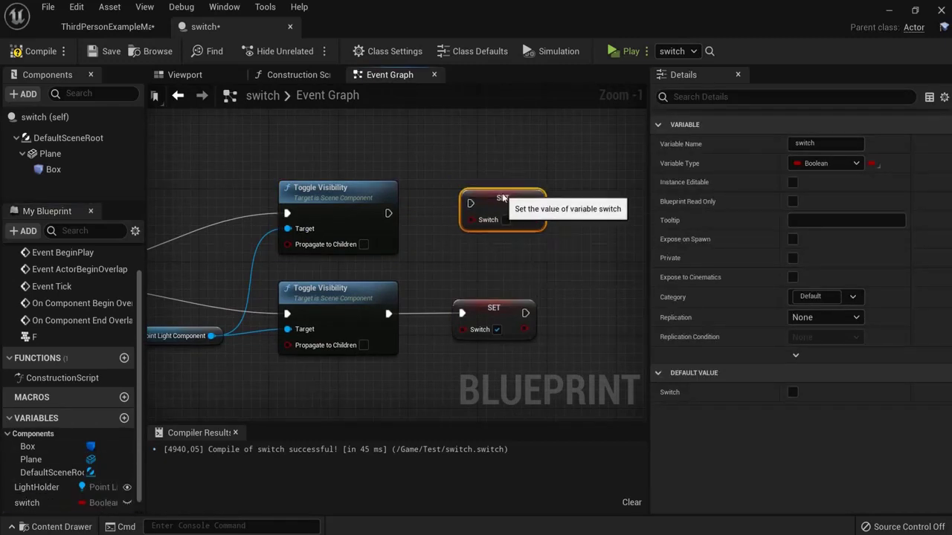
left_click_drag(388, 213, 471, 204)
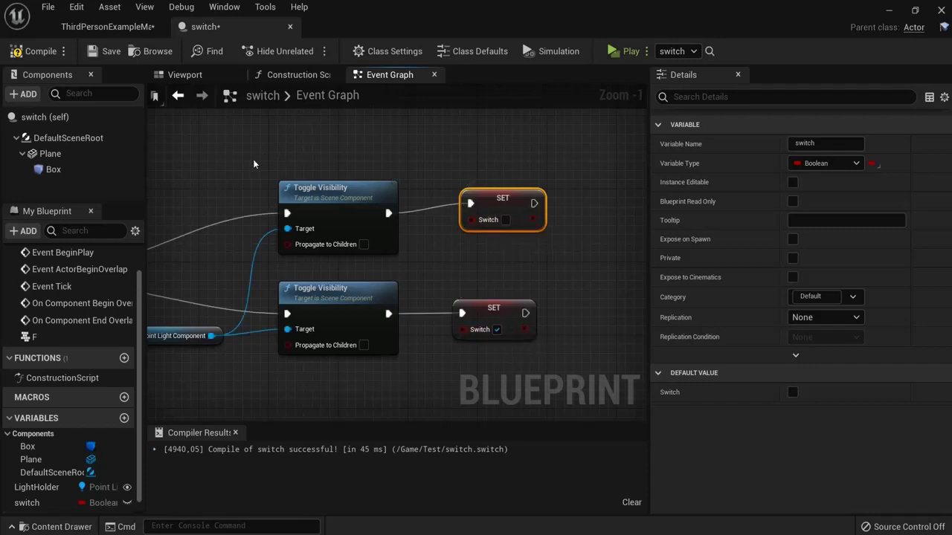
right_click_drag(252, 159, 354, 156)
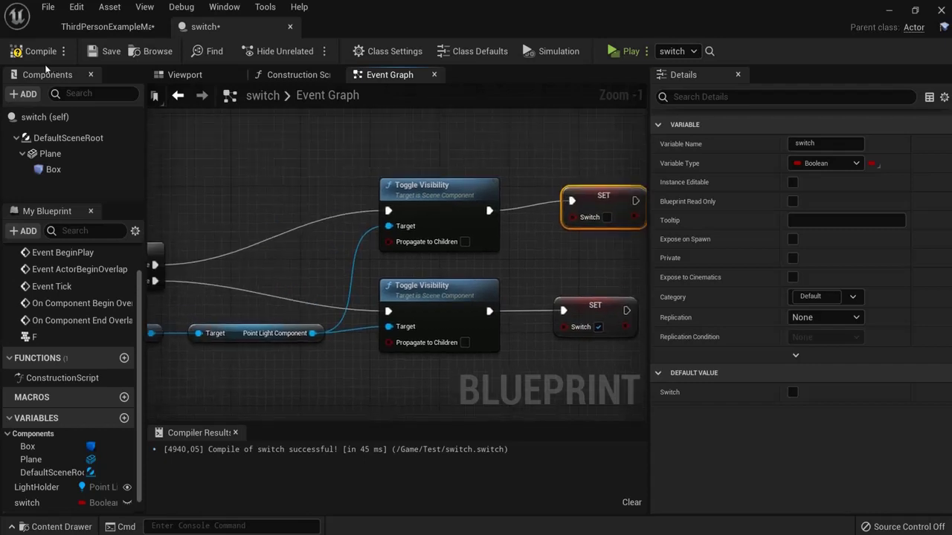
Step: Play the level and move the character onto the switch plate to toggle the stairlight
left_click(611, 51)
key("w")
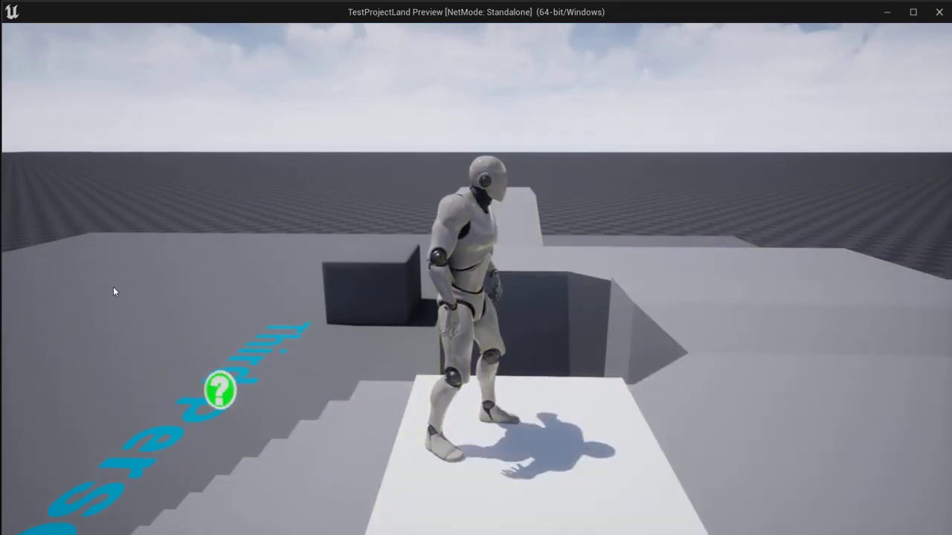
key("w")
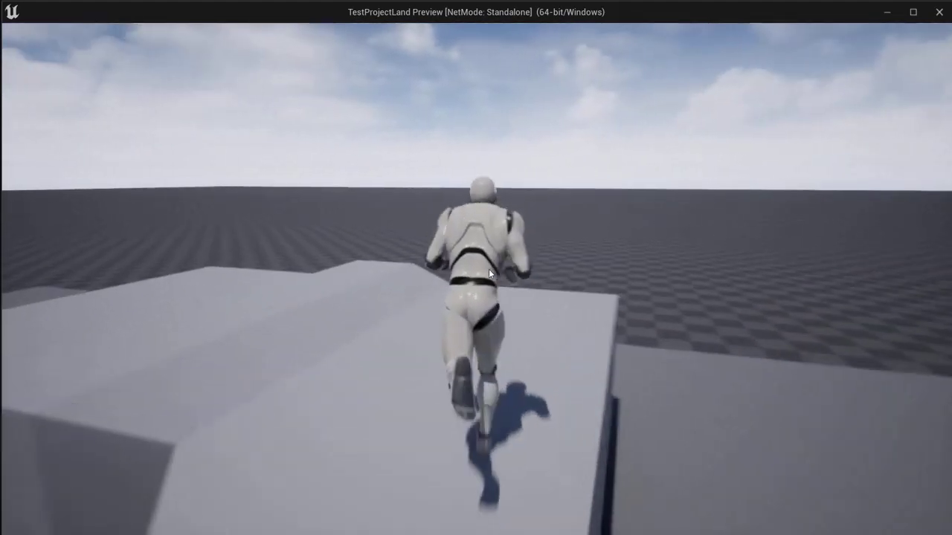
key("space")
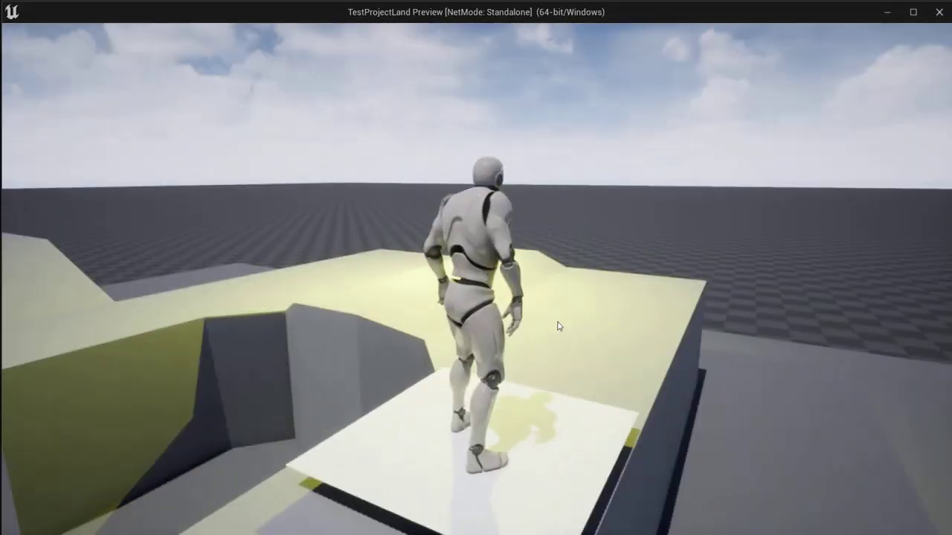
key("s")
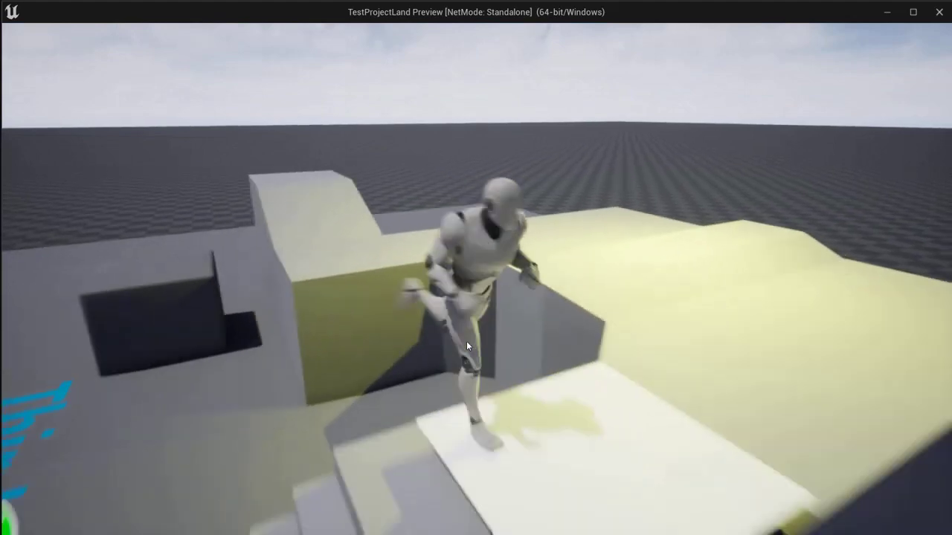